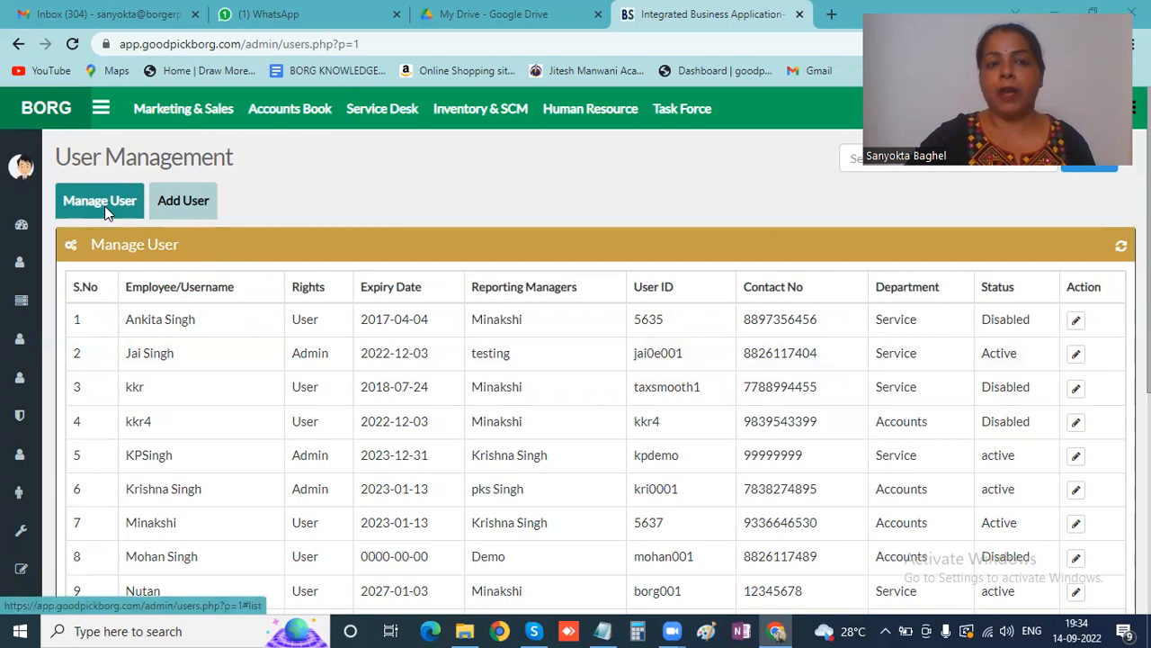
# - Open the Add New User form and replace the prefilled employee name with the new user's name
pyautogui.click(191, 212)
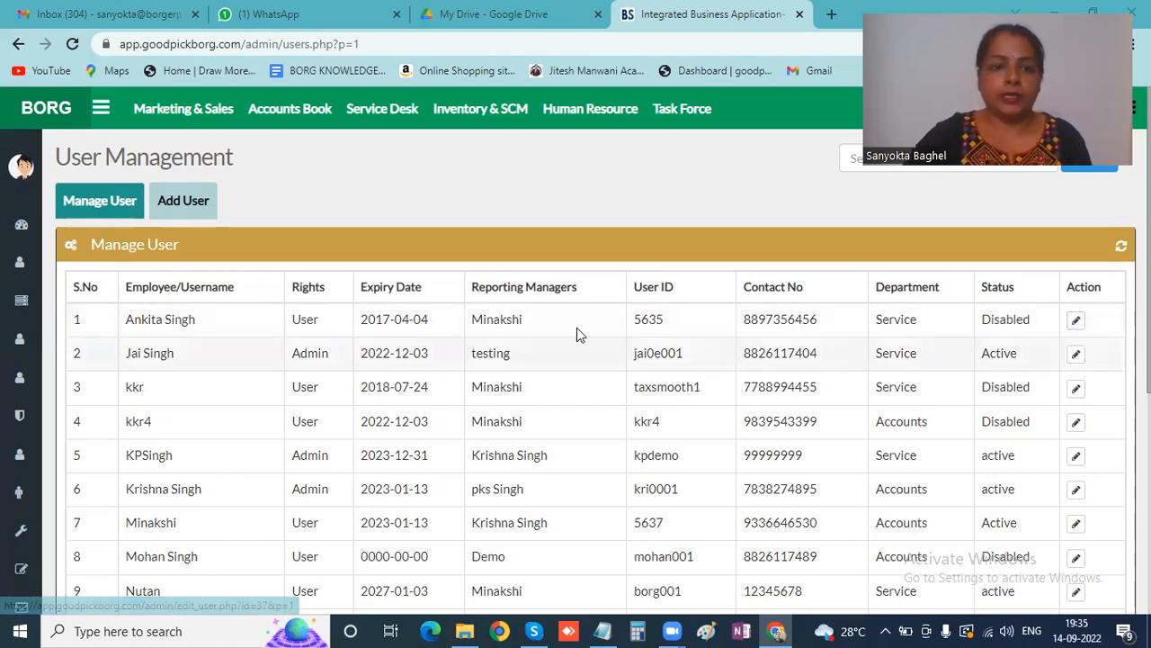
pyautogui.click(174, 203)
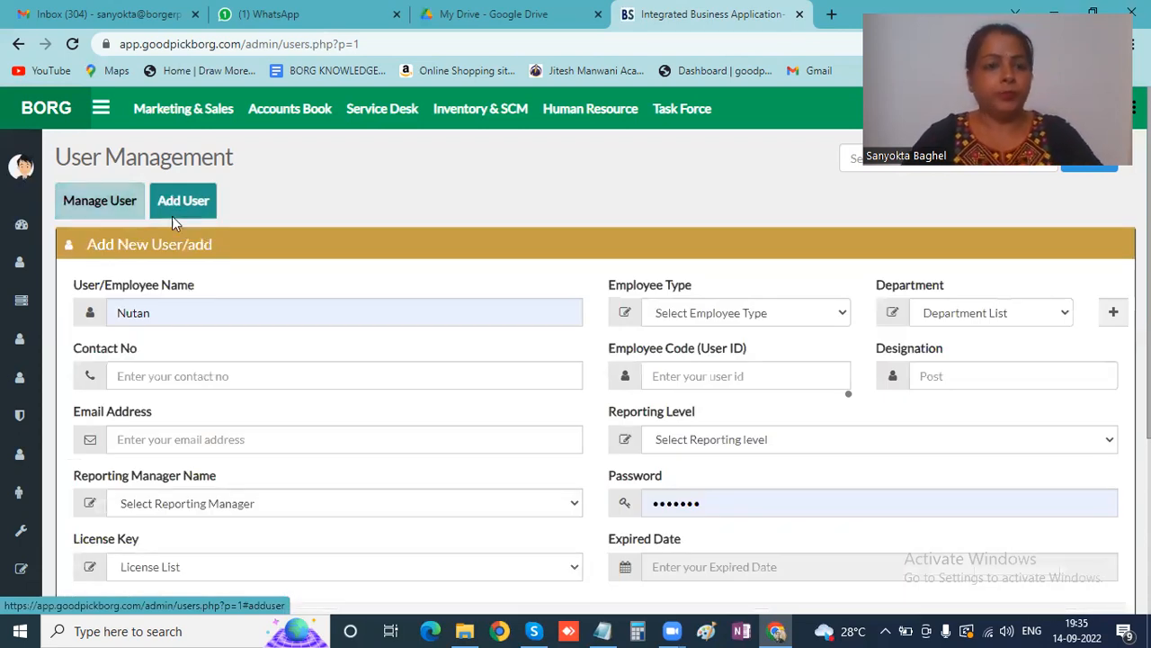
pyautogui.click(170, 311)
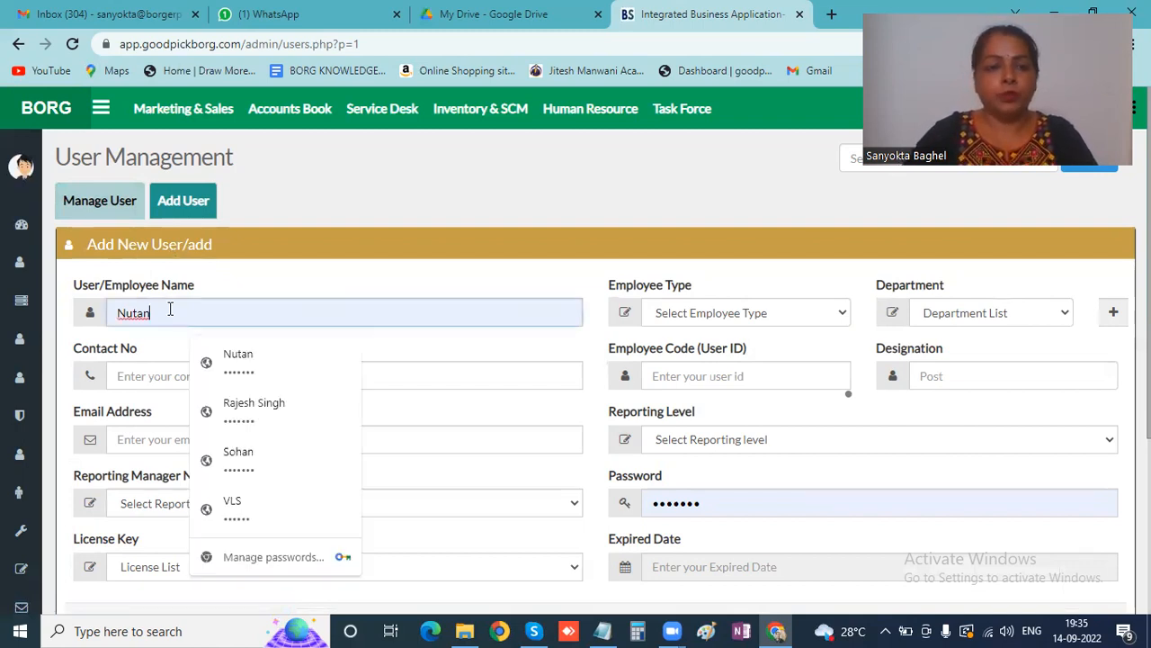
pyautogui.press('BackSpace')
pyautogui.press('BackSpace')
pyautogui.press('BackSpace')
pyautogui.press('BackSpace')
pyautogui.press('BackSpace')
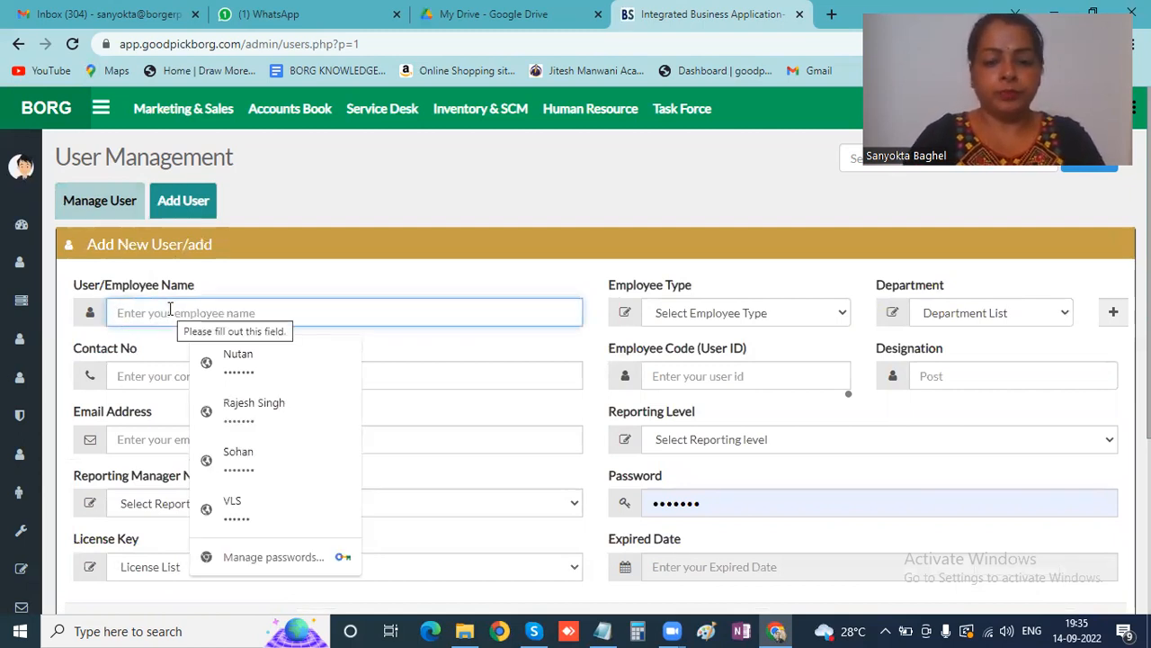
pyautogui.write('a')
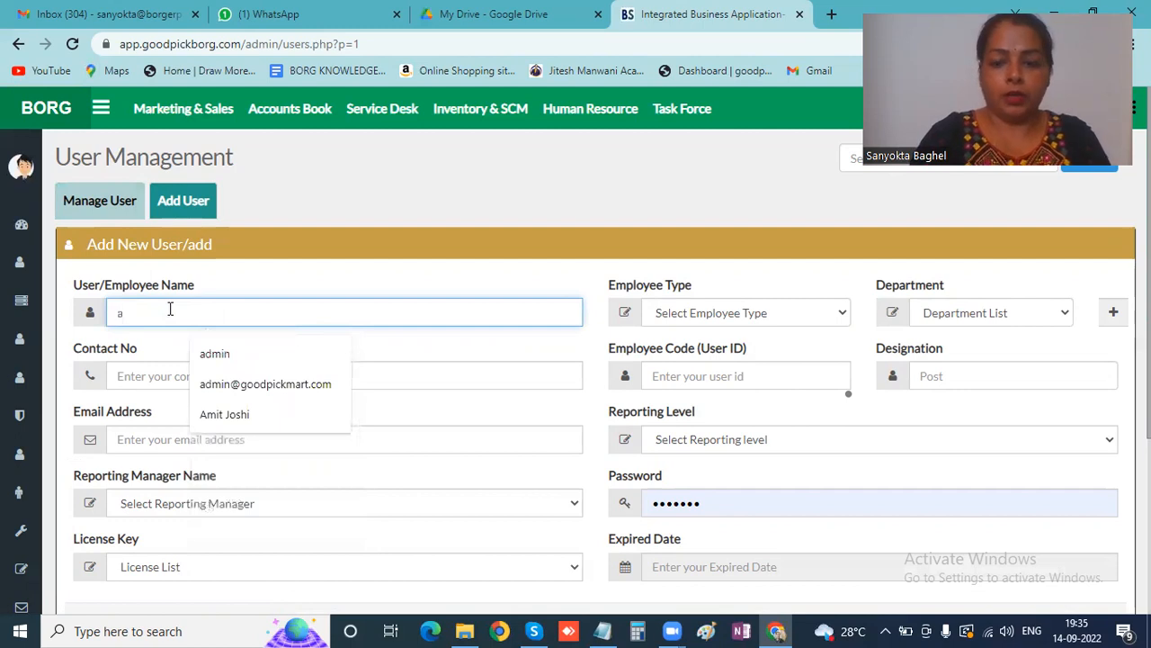
pyautogui.press('BackSpace')
pyautogui.write('Amit')
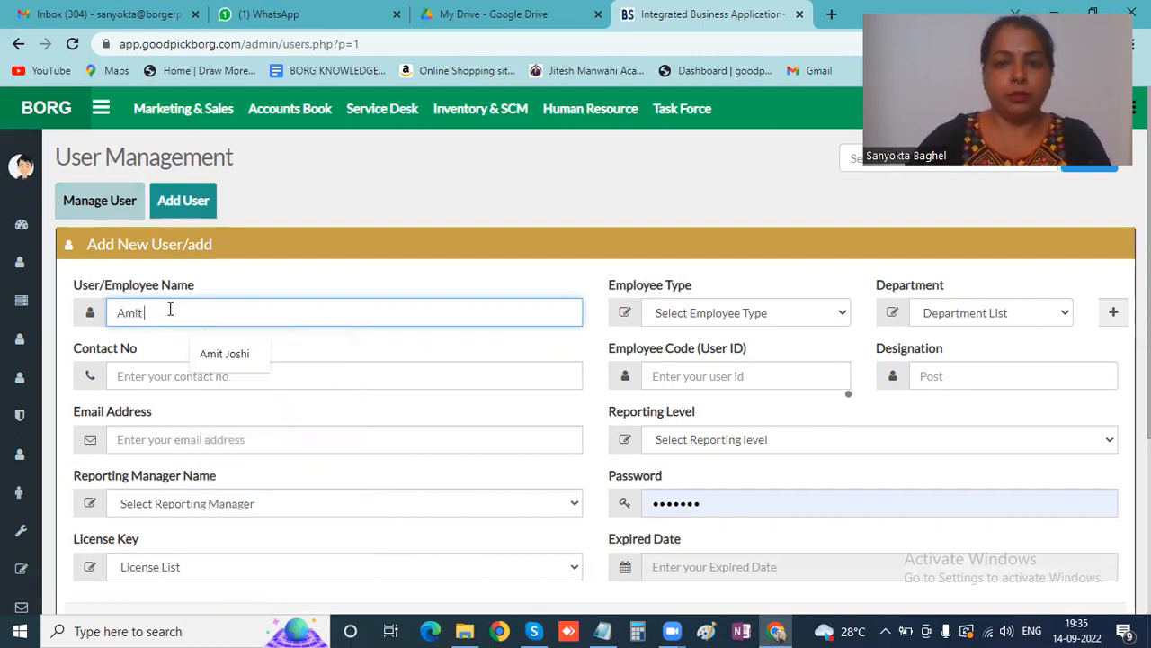
pyautogui.click(787, 321)
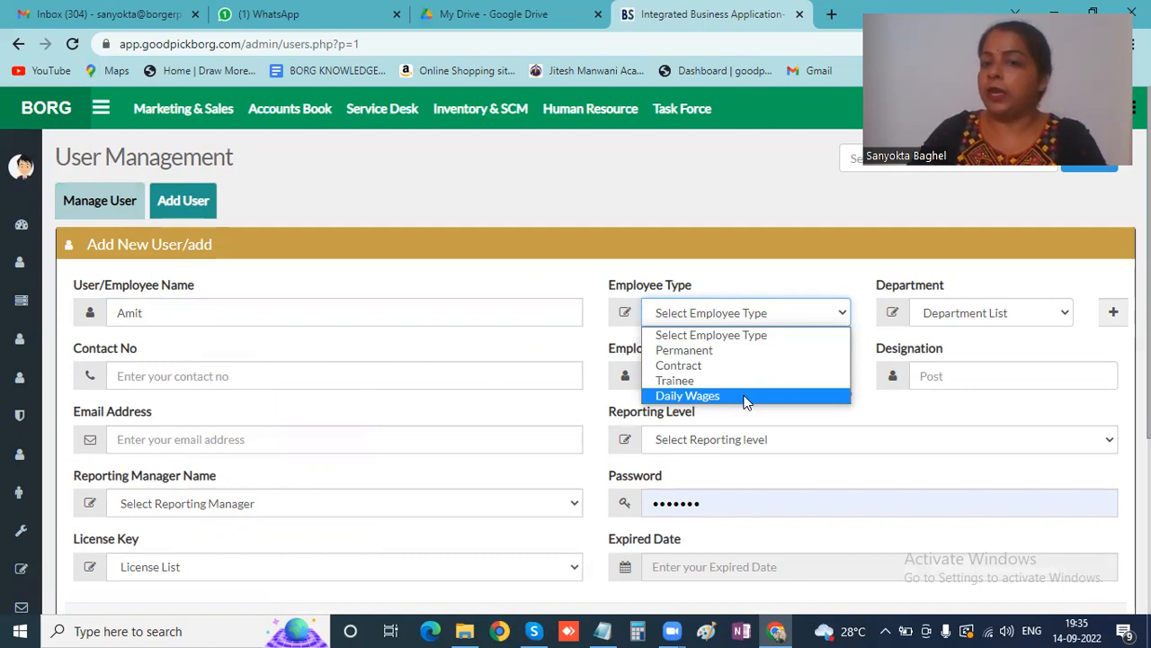
# - Set Employee Type to Permanent and Department to Human Resource
pyautogui.click(725, 350)
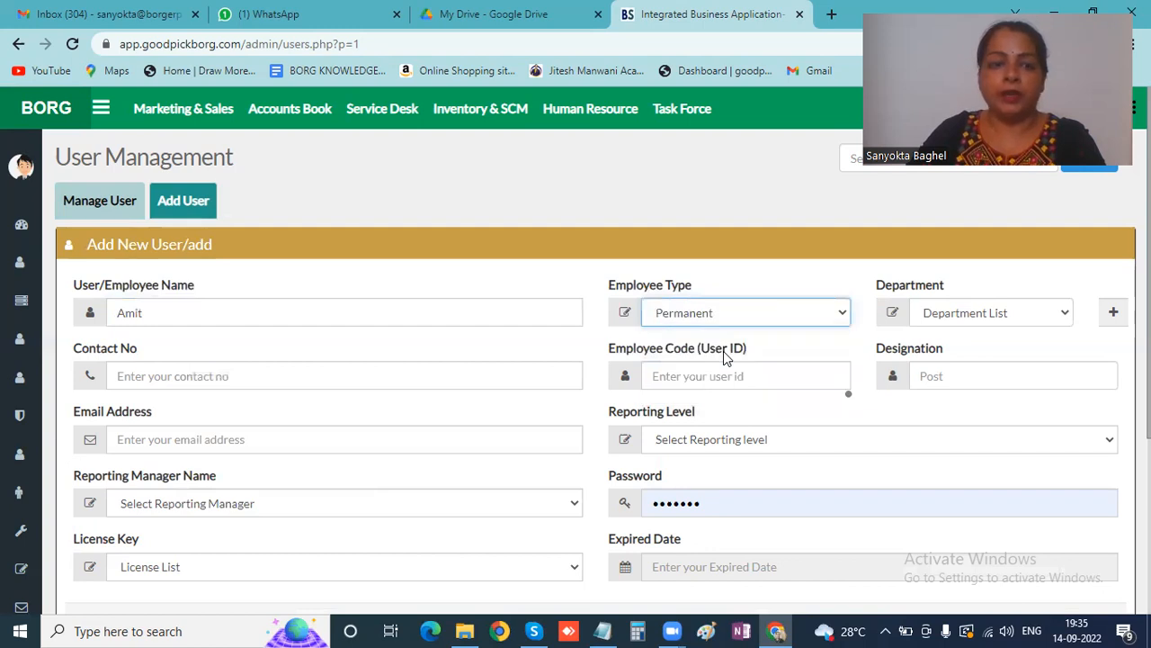
pyautogui.click(995, 314)
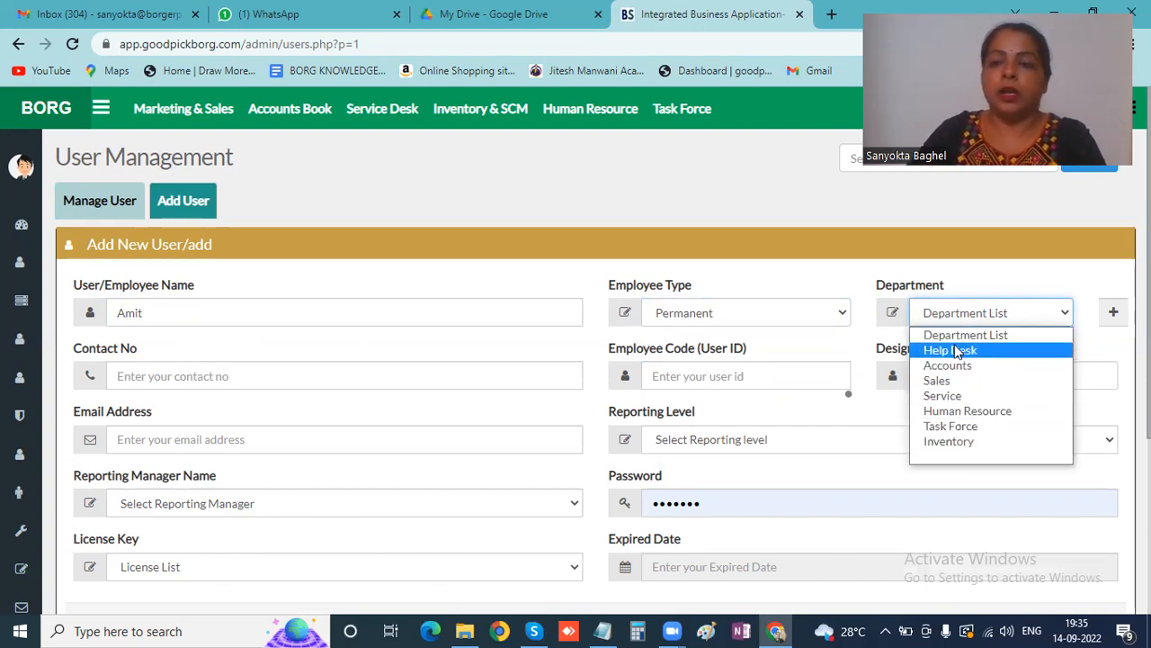
pyautogui.click(968, 410)
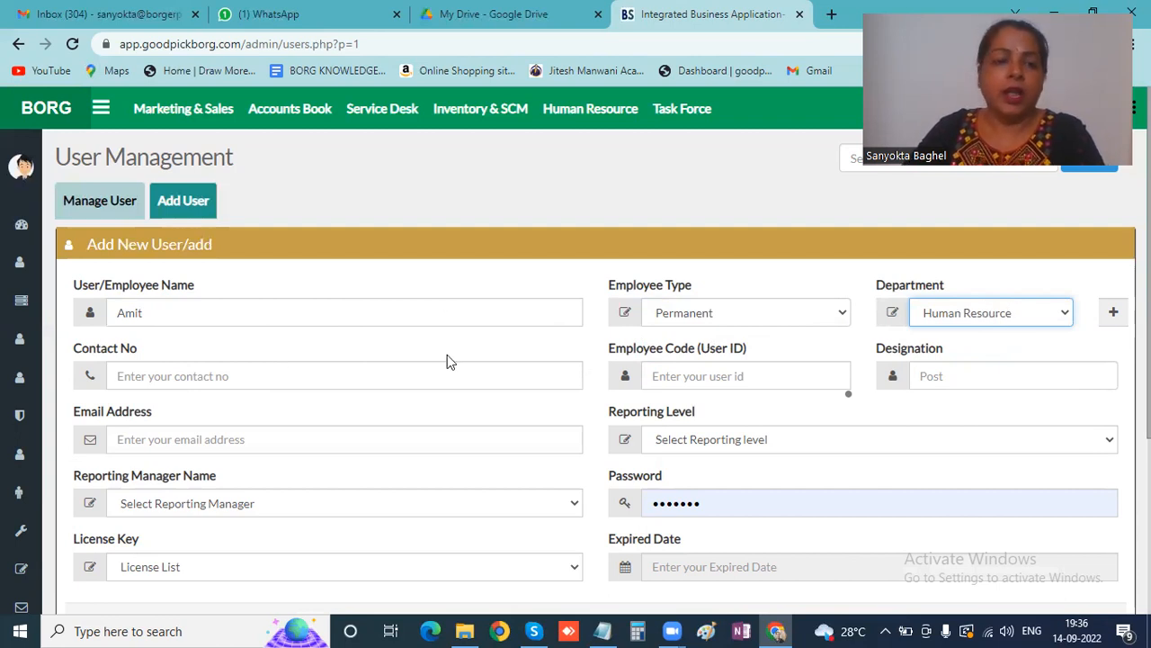
# - Replace the autofilled contact number with the new user's phone number
pyautogui.click(214, 376)
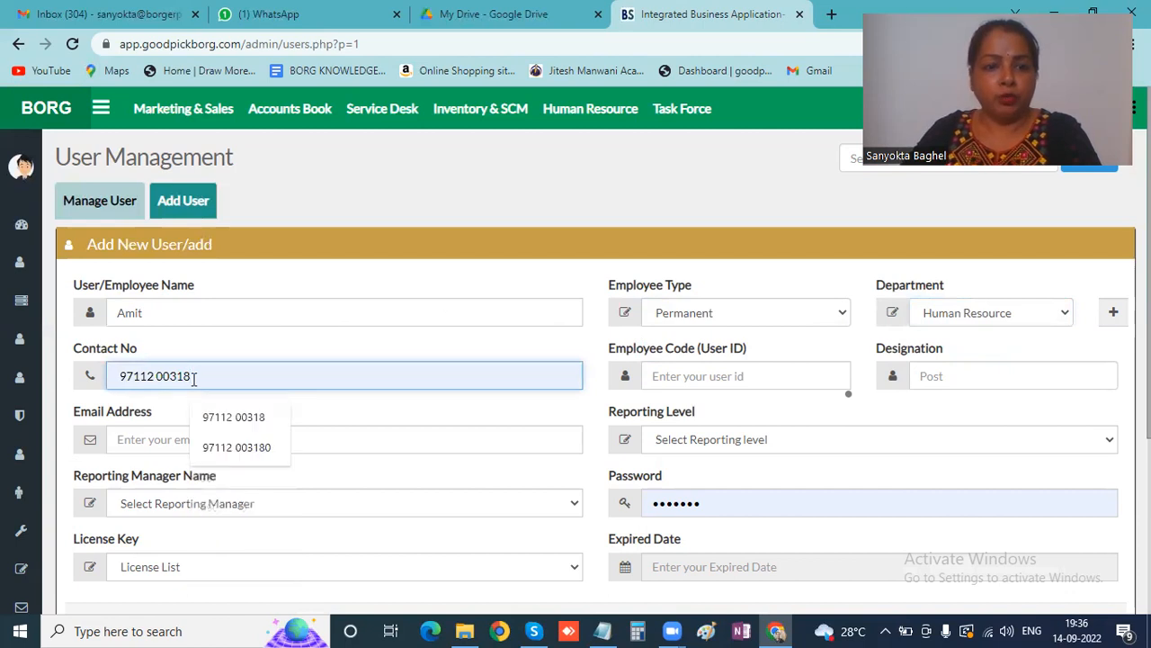
pyautogui.press('BackSpace')
pyautogui.press('BackSpace')
pyautogui.press('BackSpace')
pyautogui.press('BackSpace')
pyautogui.press('BackSpace')
pyautogui.press('BackSpace')
pyautogui.press('BackSpace')
pyautogui.press('BackSpace')
pyautogui.press('BackSpace')
pyautogui.press('BackSpace')
pyautogui.press('BackSpace')
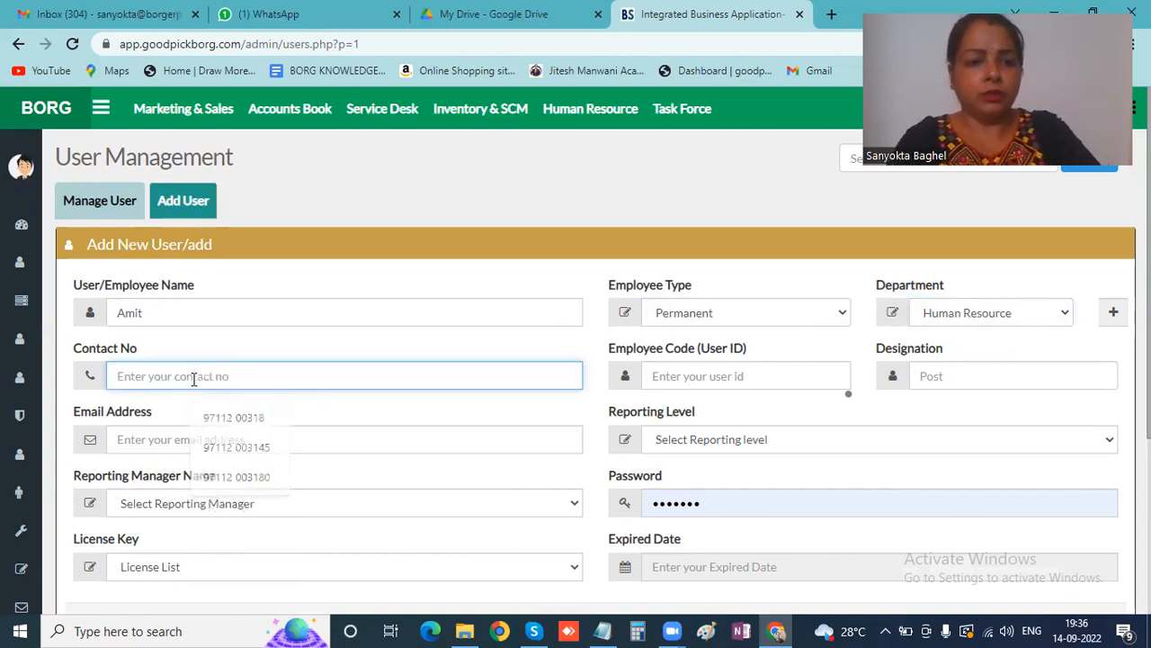
pyautogui.write('1')
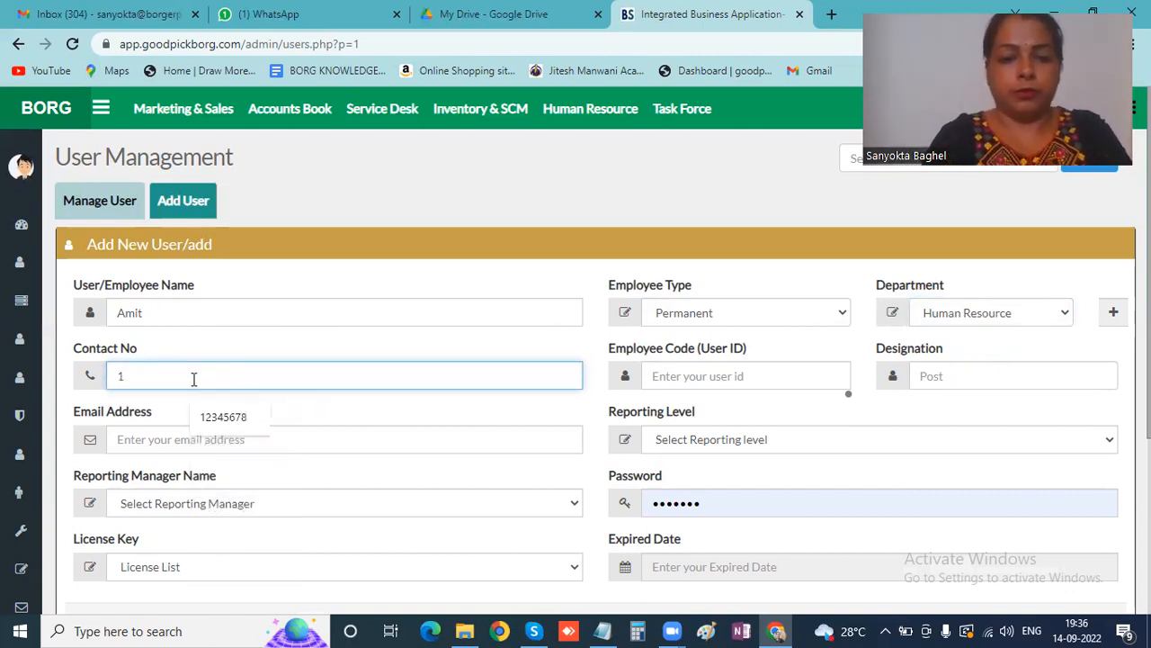
pyautogui.write('999999999')
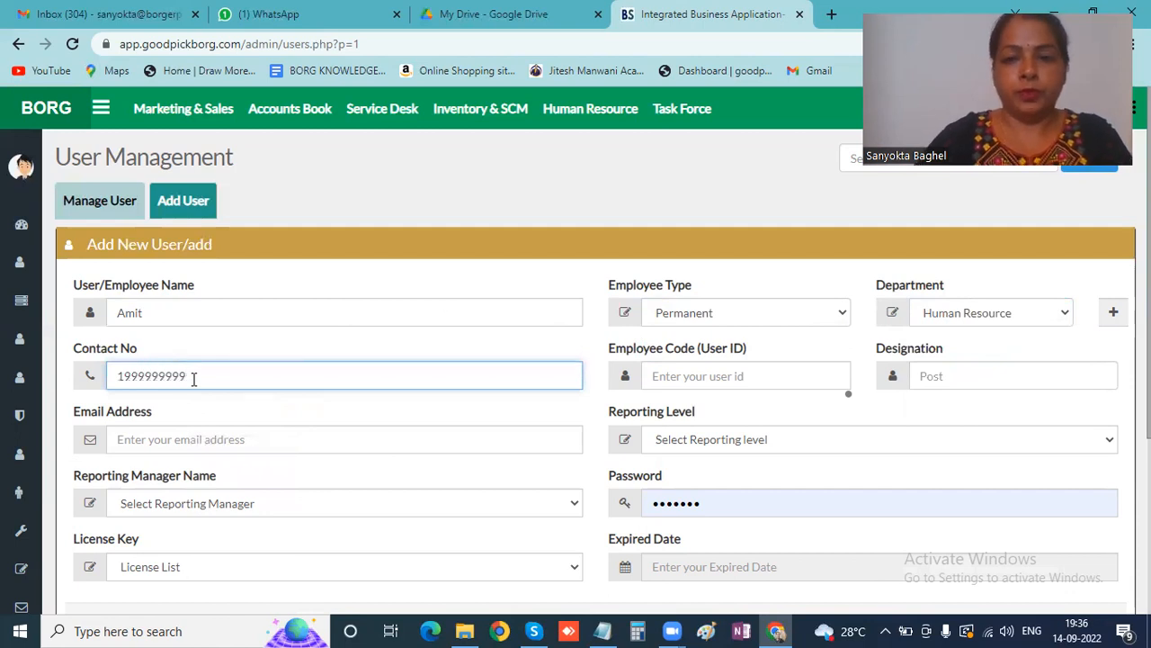
pyautogui.click(657, 376)
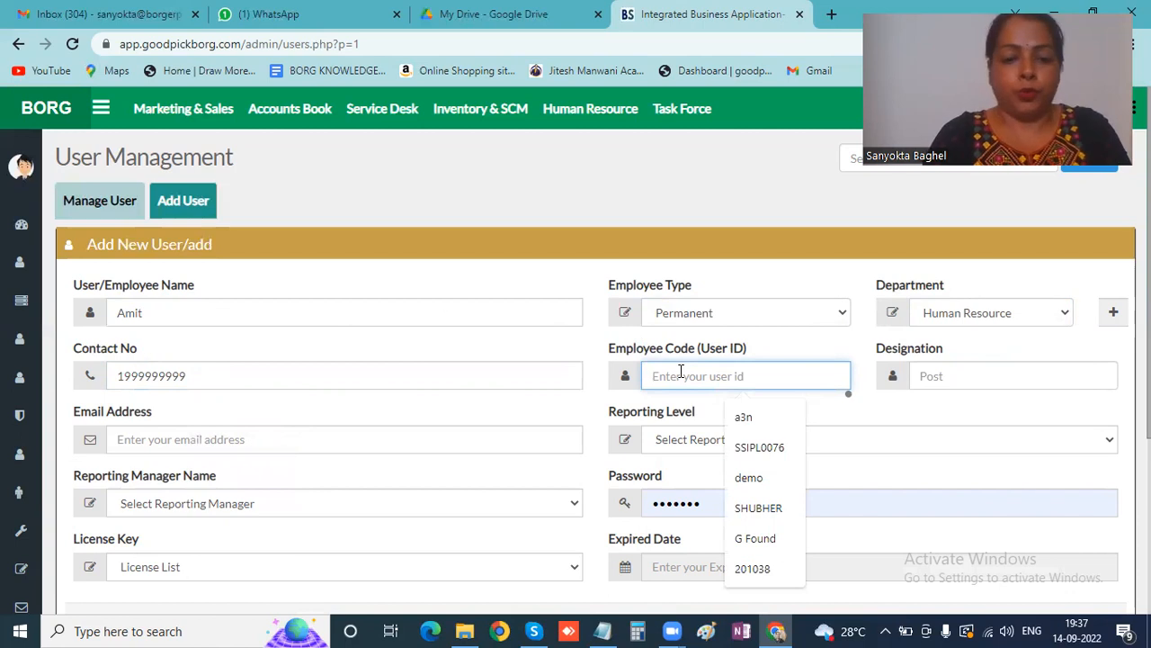
# - Enter employee code 3 after 123 proves taken, and set designation to HR
pyautogui.write('123')
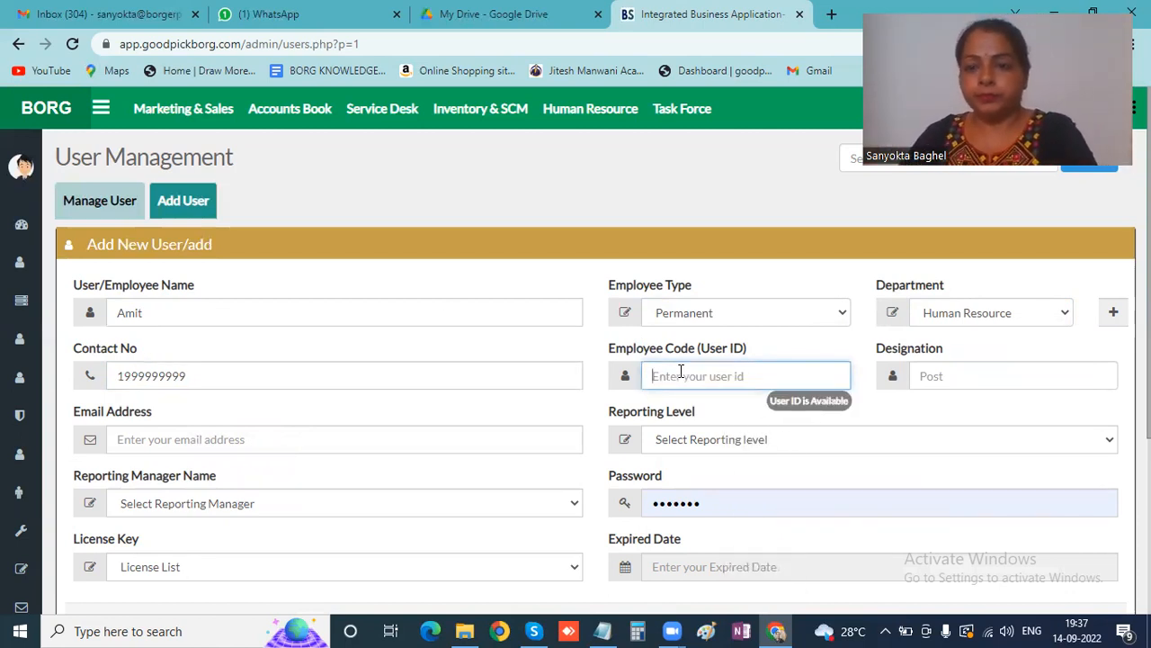
pyautogui.click(681, 372)
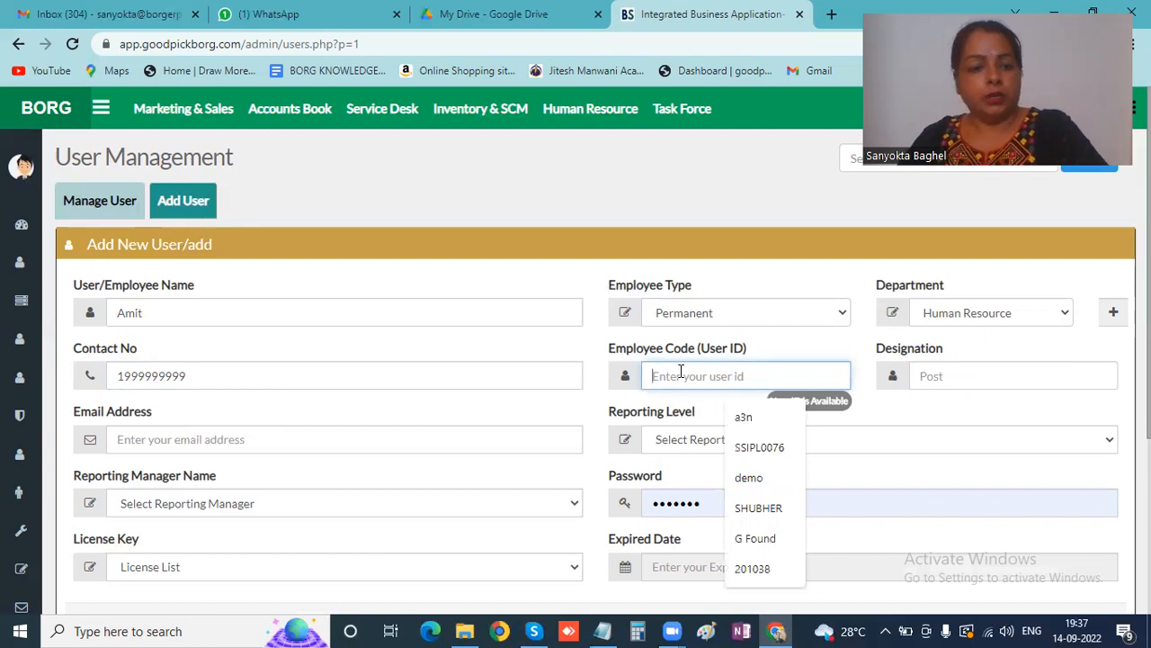
pyautogui.write('3')
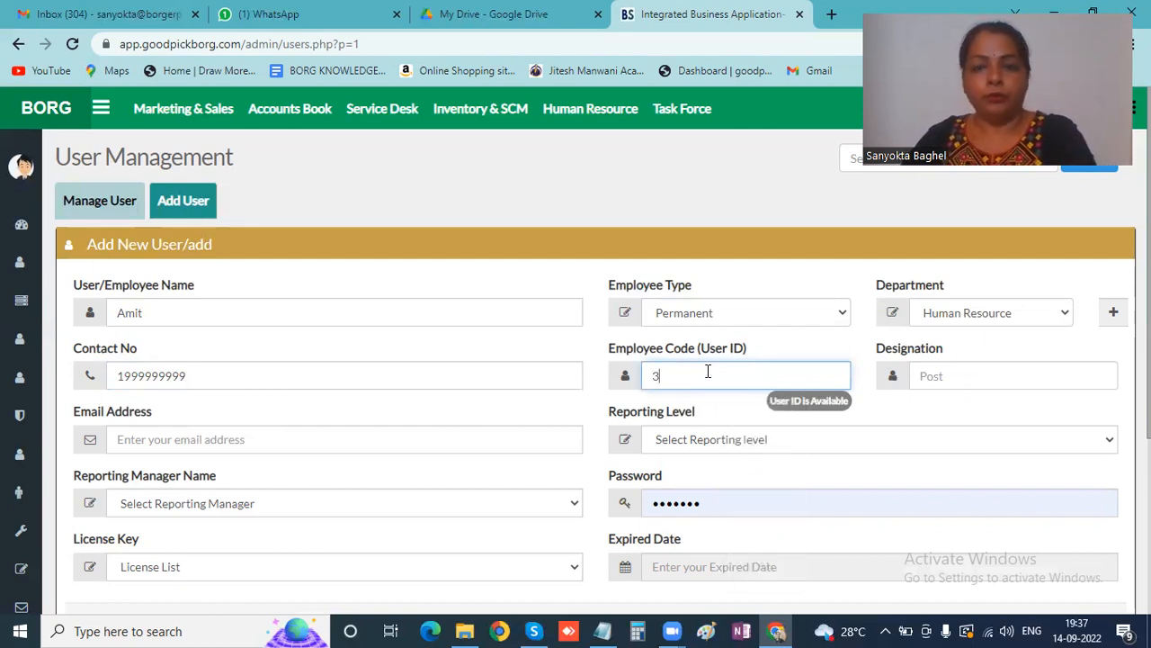
pyautogui.click(927, 378)
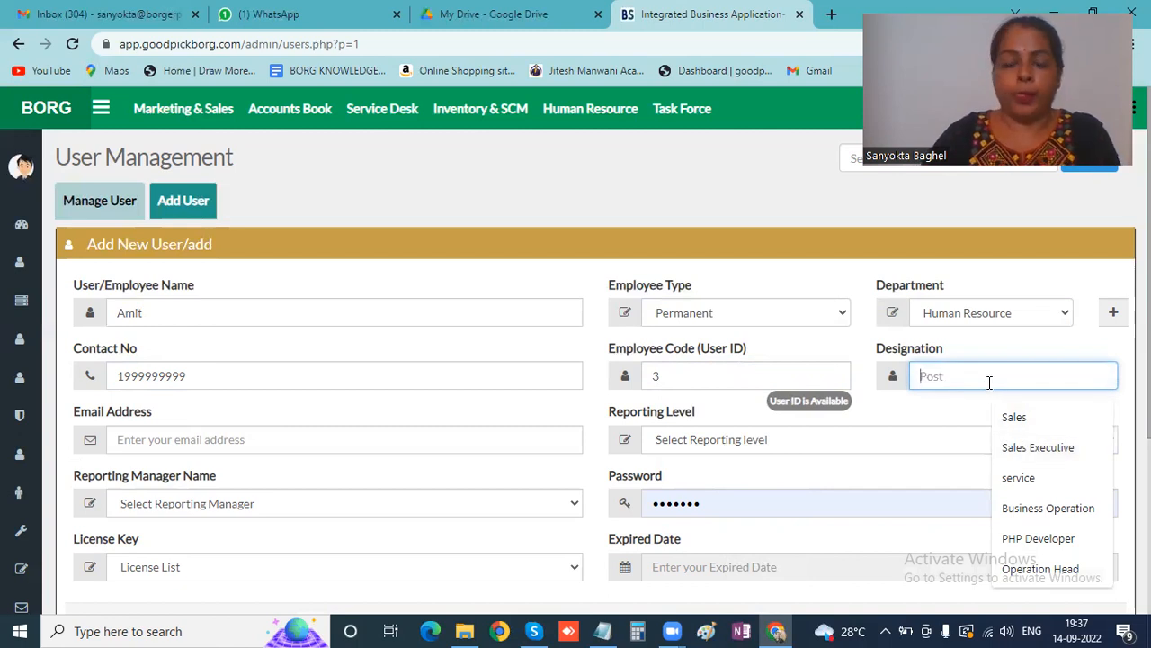
pyautogui.write('HR')
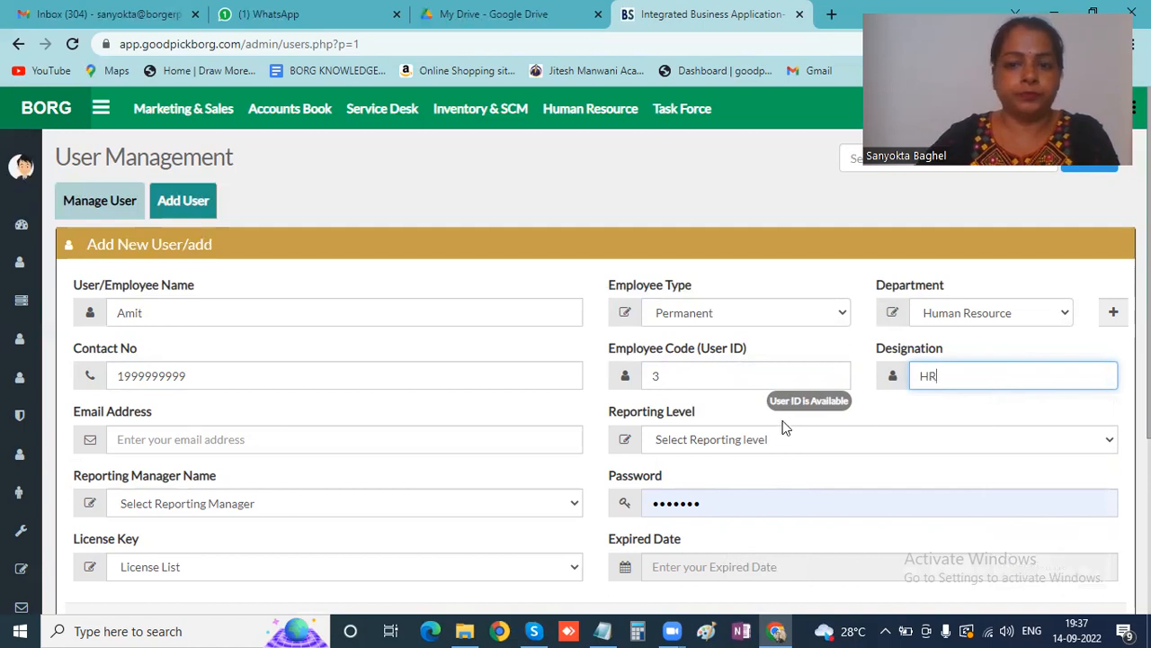
# - Enter the new user's e-mail address and set the reporting level to Level-4
pyautogui.click(240, 440)
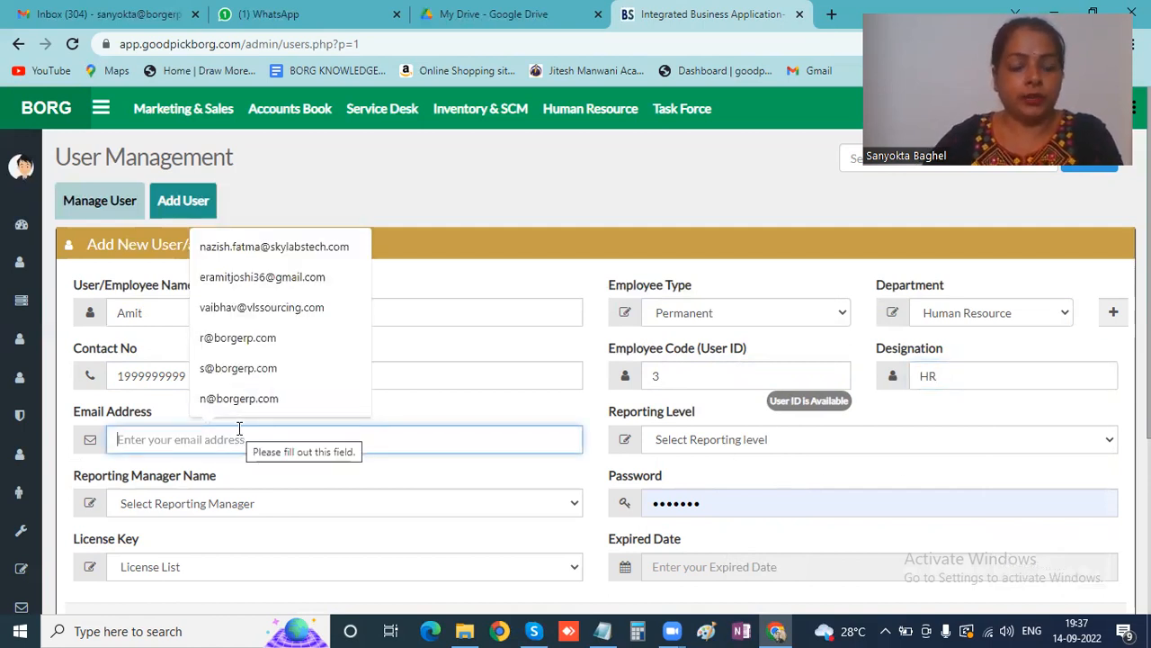
pyautogui.write('a@')
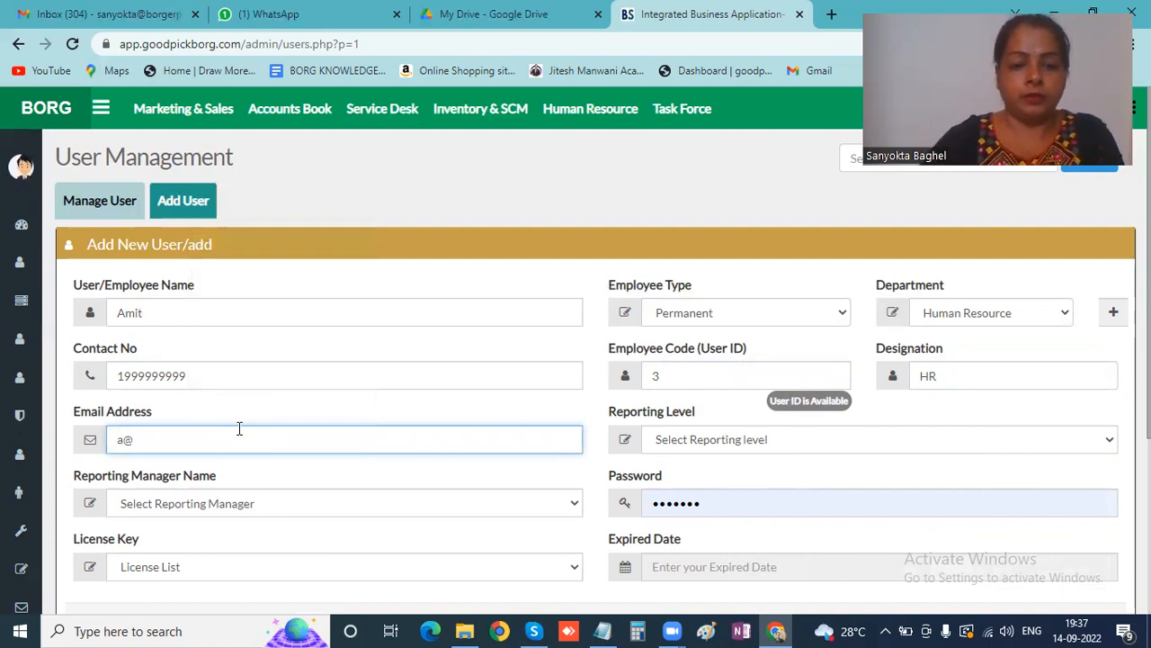
pyautogui.write('gmail')
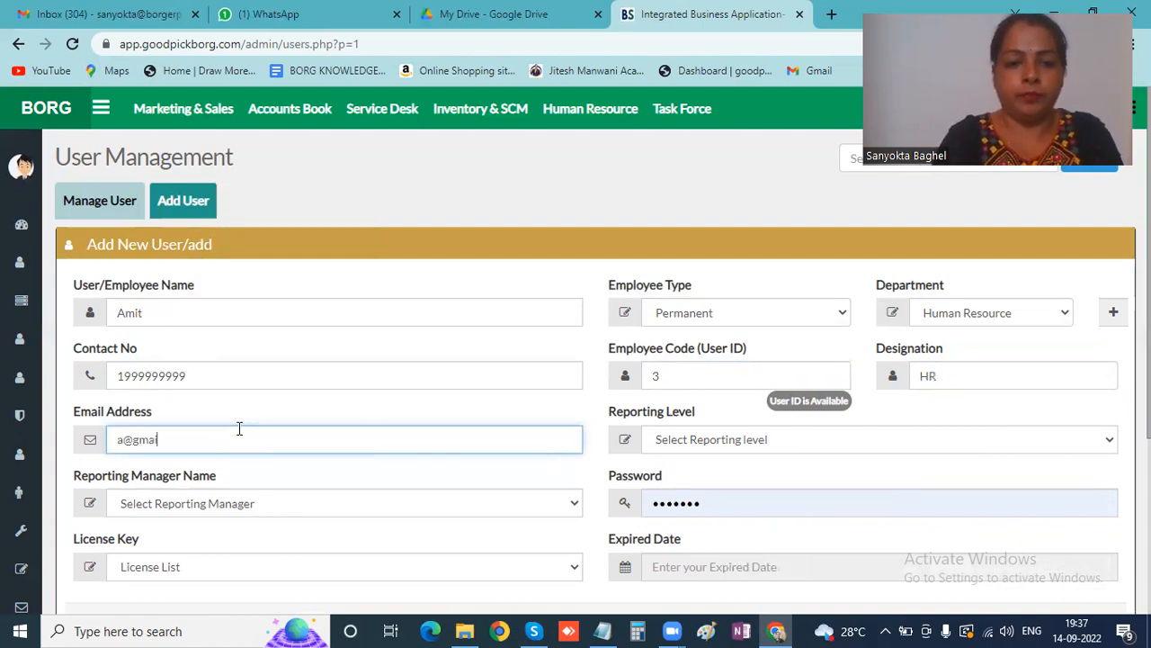
pyautogui.write('.com')
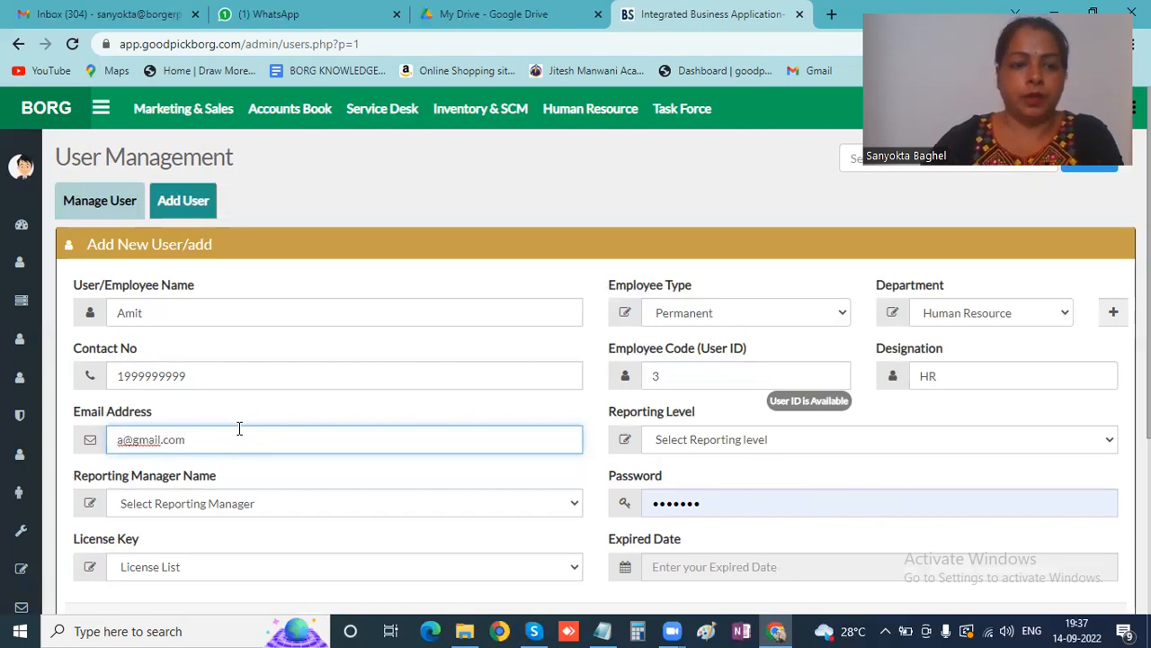
pyautogui.click(808, 433)
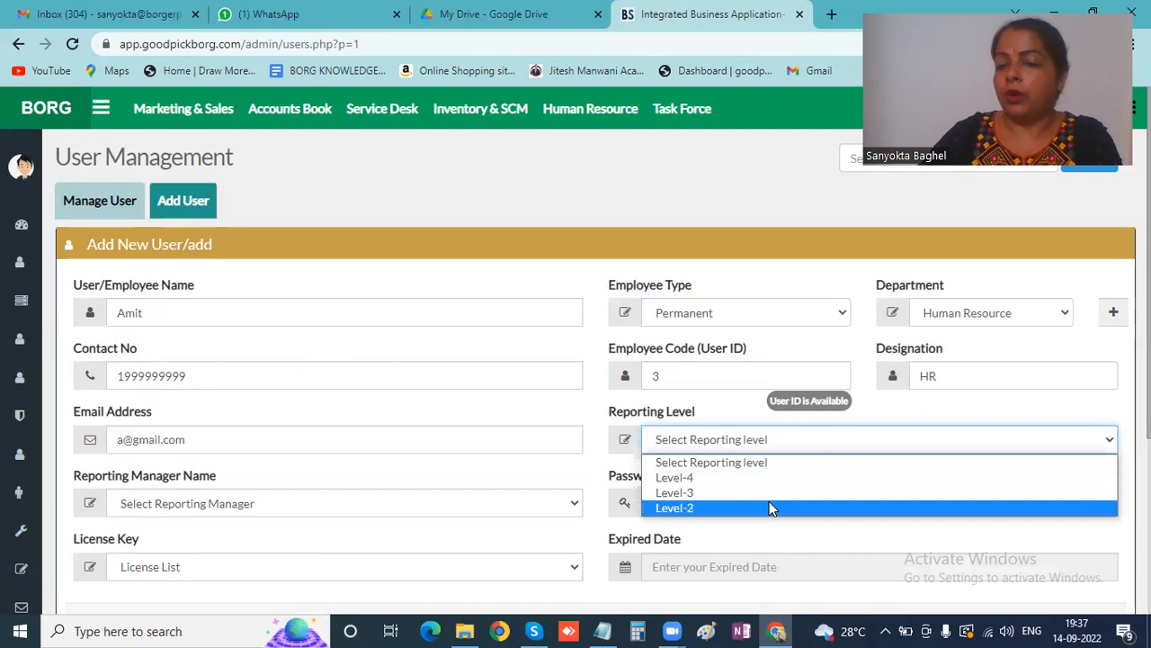
pyautogui.click(757, 480)
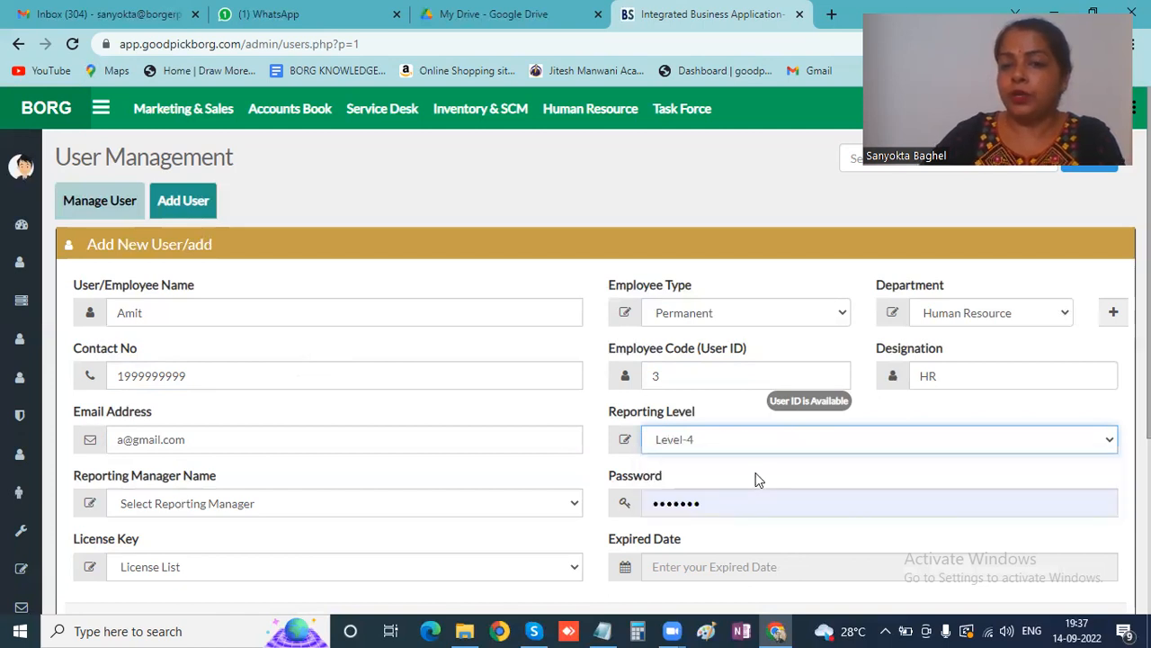
pyautogui.click(458, 503)
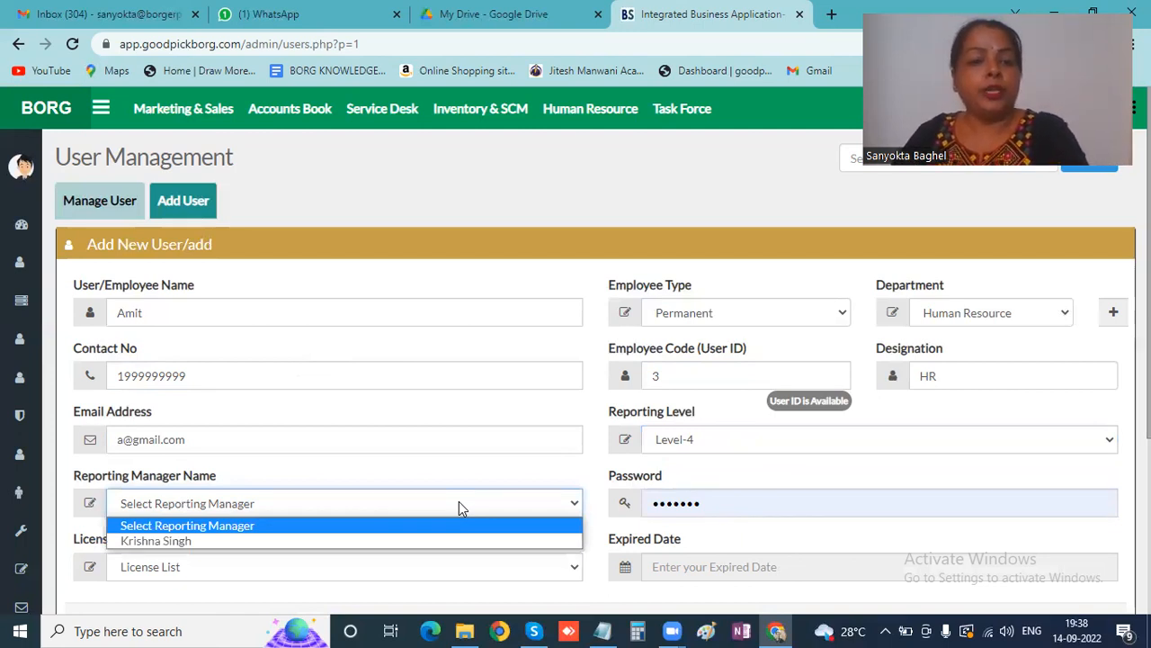
# - Change the reporting level from Level-4 to Level-3 and list the Level-3 reporting managers
pyautogui.click(419, 540)
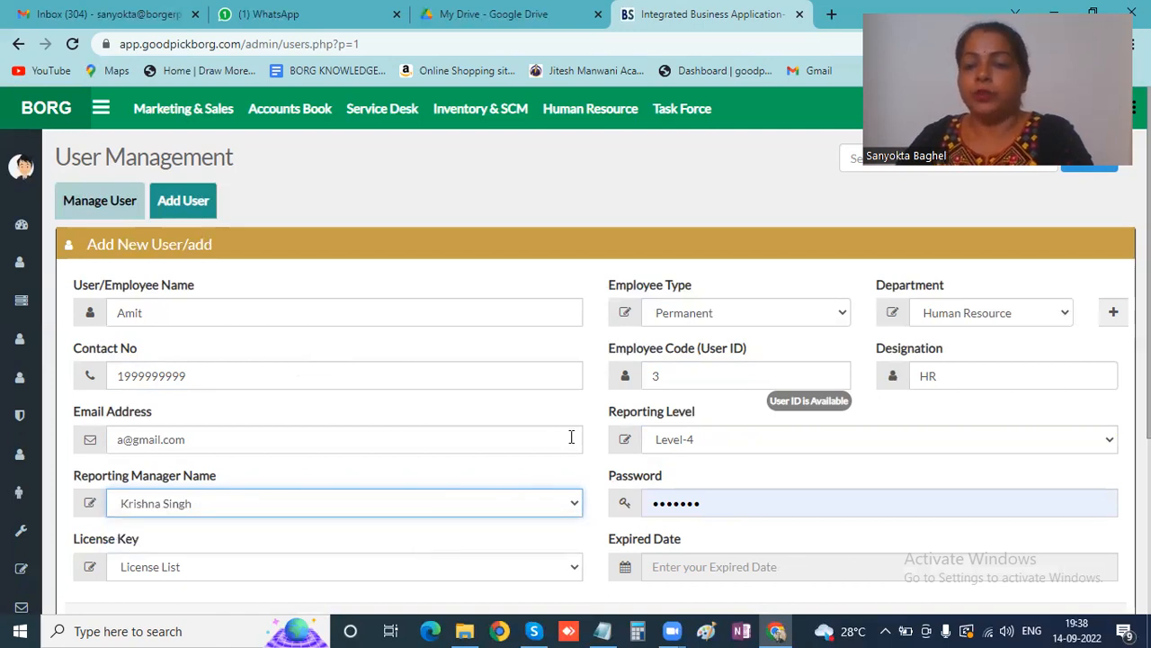
pyautogui.scroll(-1, 572, 436)
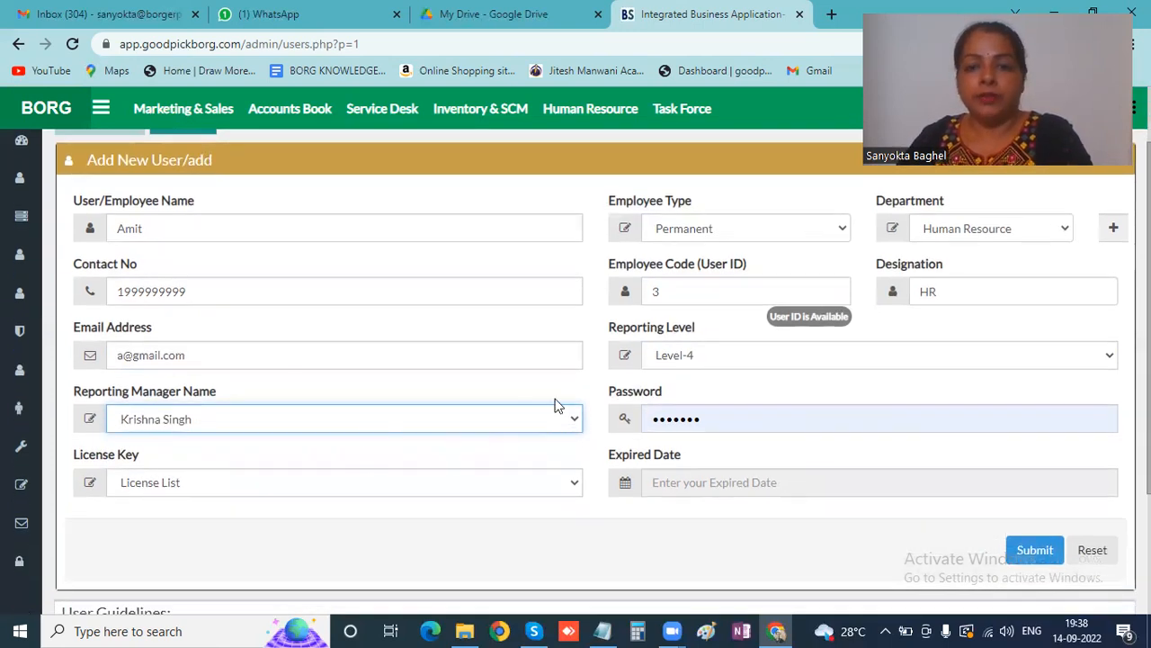
pyautogui.click(576, 419)
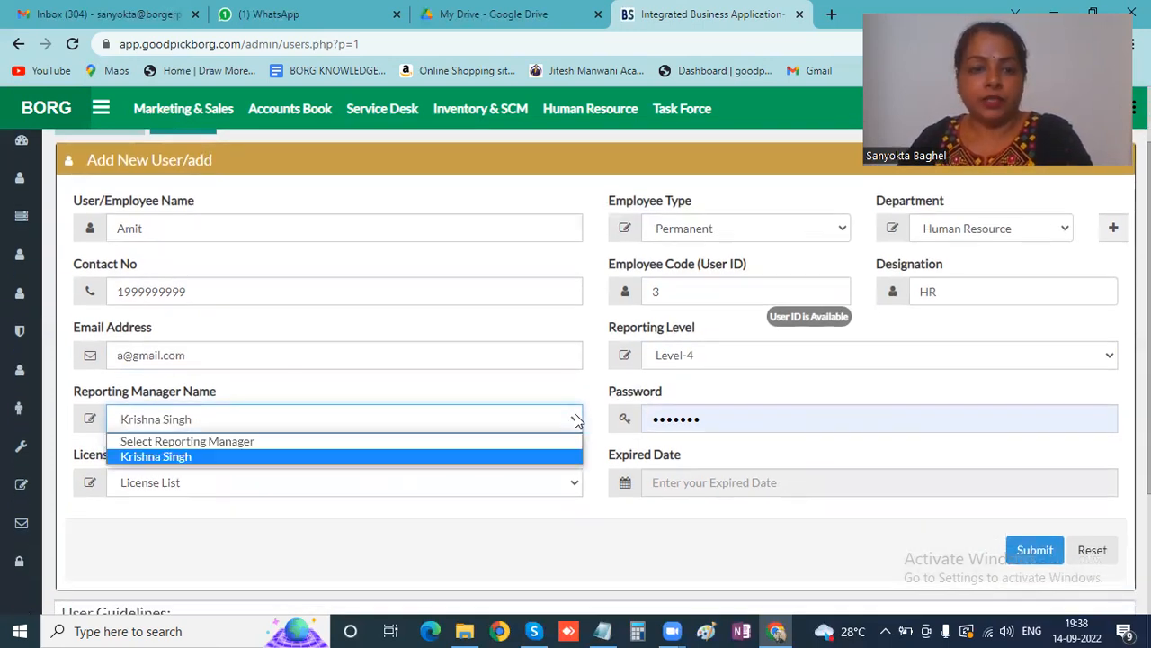
pyautogui.click(737, 353)
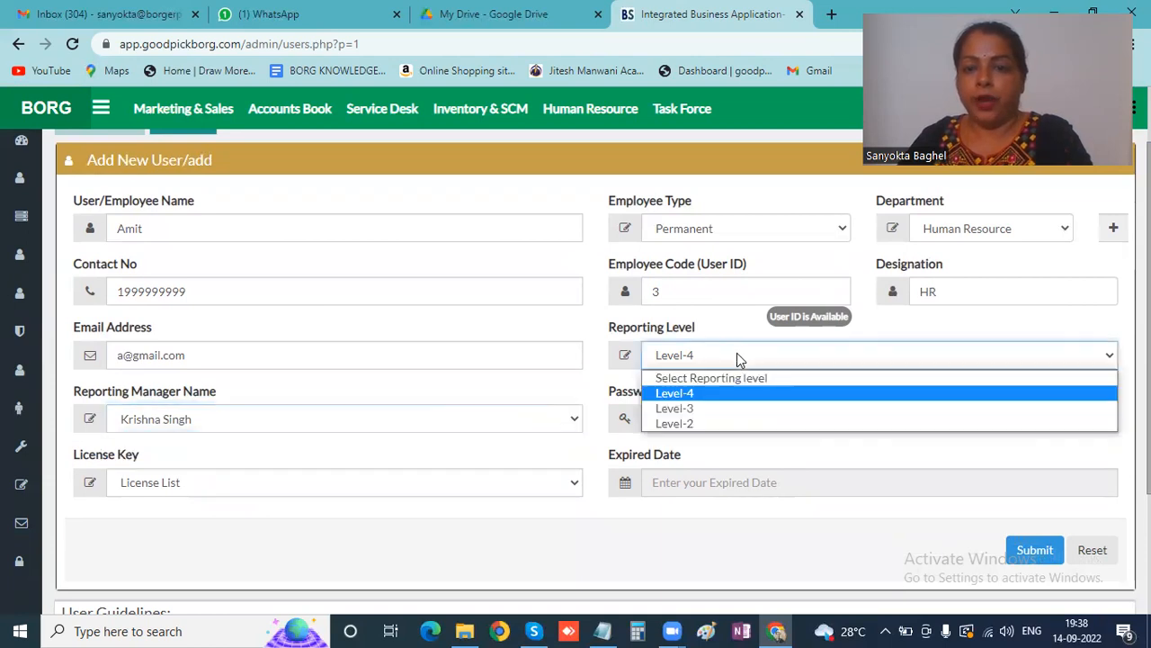
pyautogui.click(698, 407)
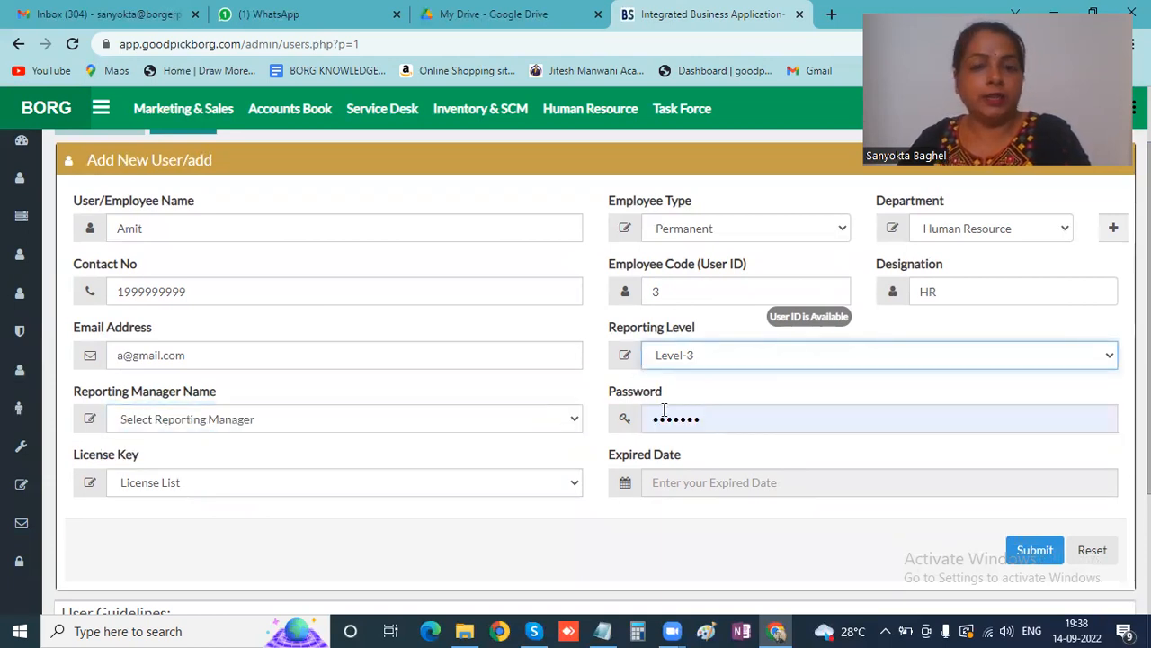
pyautogui.click(444, 420)
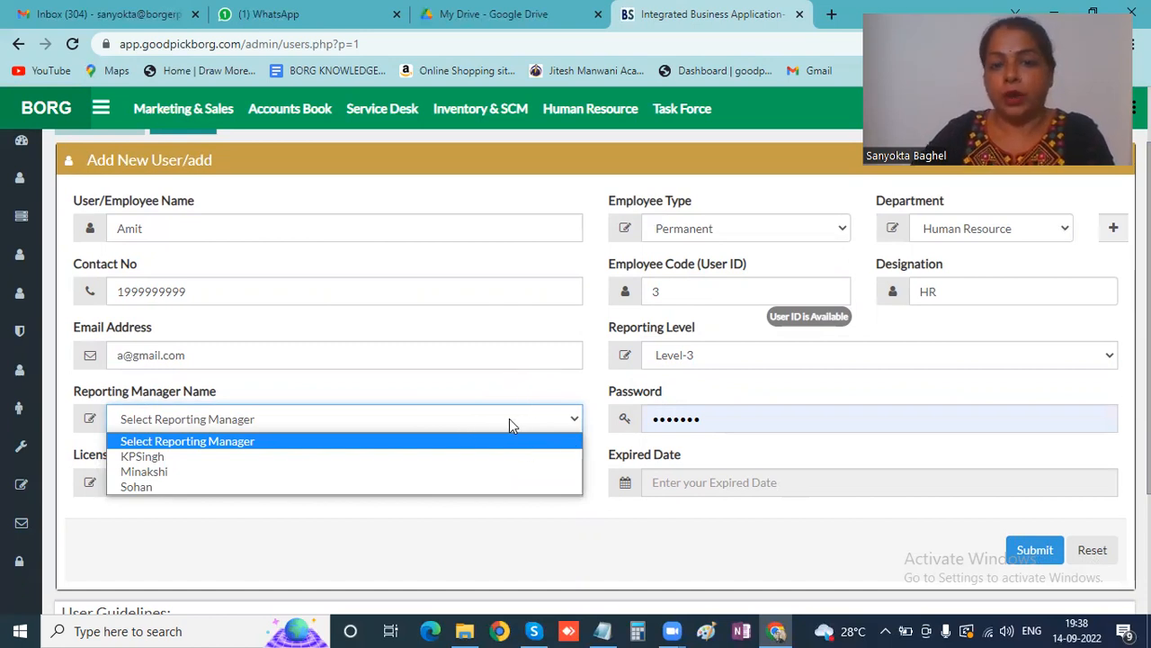
# - Choose a Level-3 reporting manager and replace the password with the new account password
pyautogui.click(147, 474)
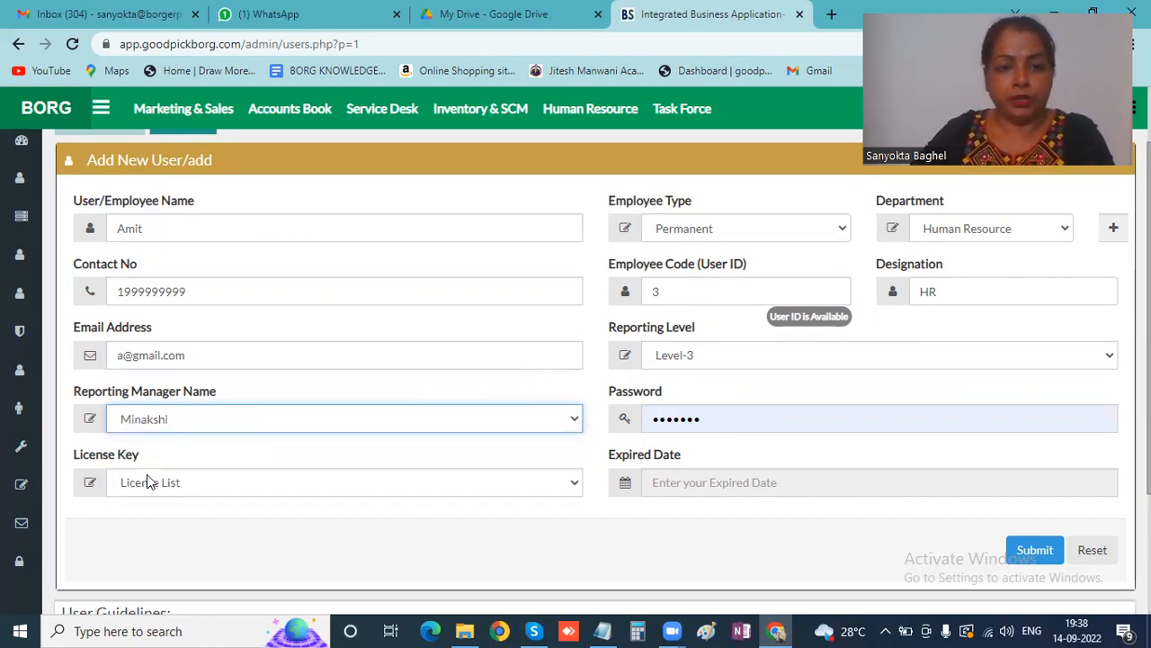
pyautogui.click(765, 423)
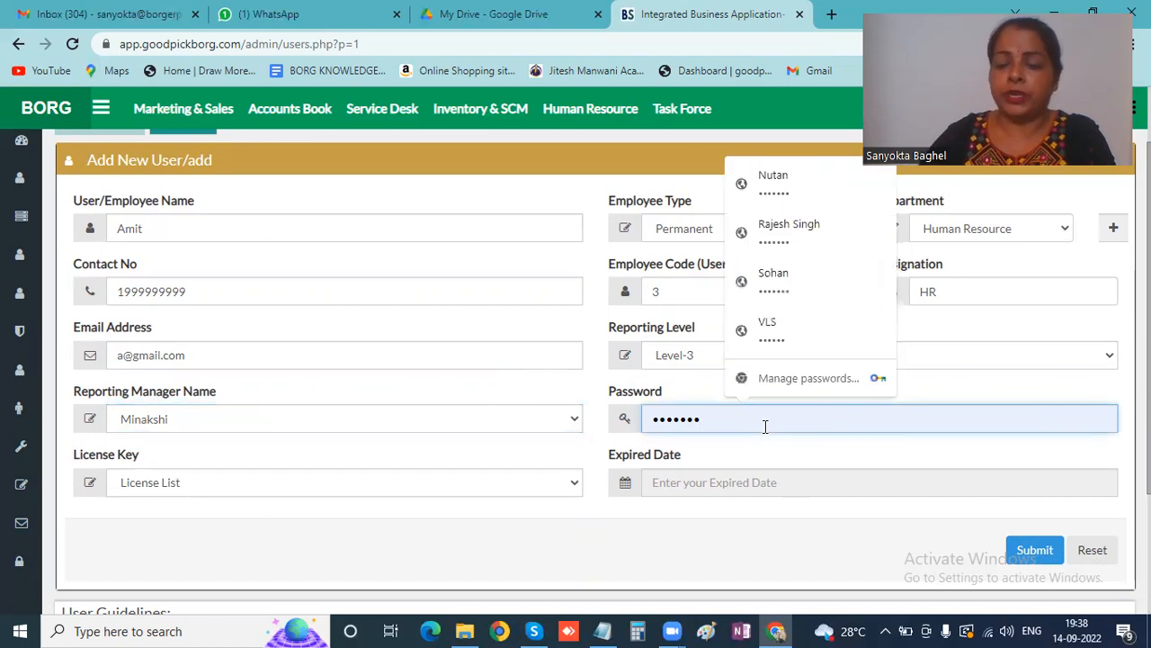
pyautogui.press('BackSpace')
pyautogui.press('BackSpace')
pyautogui.press('BackSpace')
pyautogui.press('BackSpace')
pyautogui.press('BackSpace')
pyautogui.press('BackSpace')
pyautogui.press('BackSpace')
pyautogui.write('1234567')
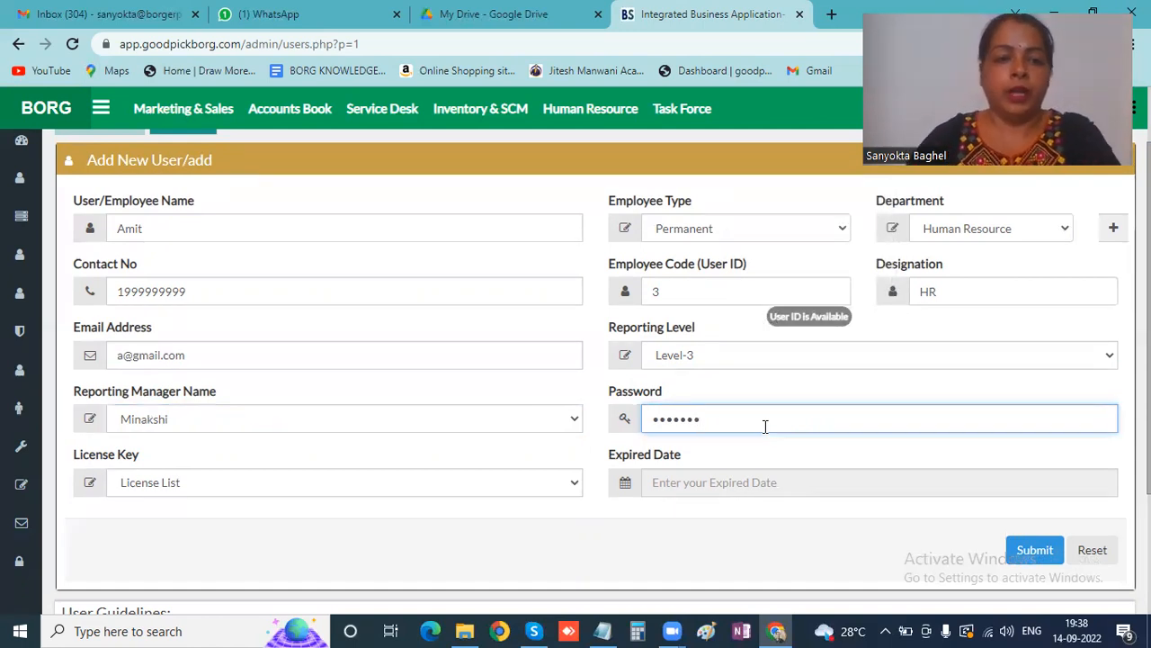
pyautogui.click(433, 491)
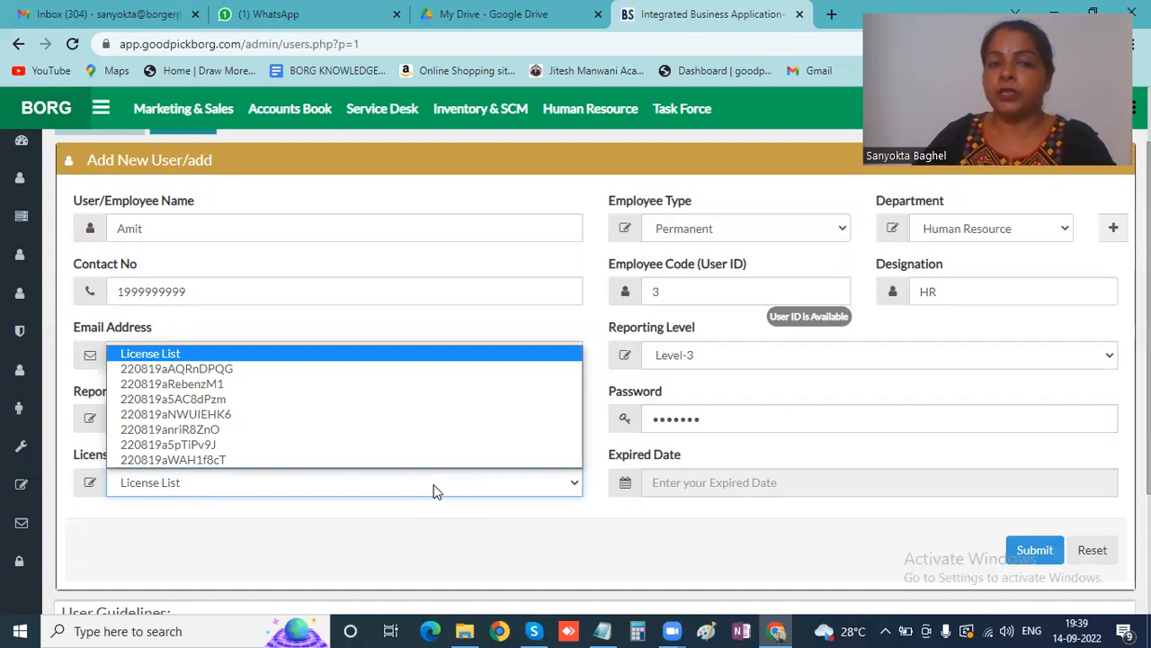
# - Assign the first license key and confirm the expiry date reads 2023-12-31
pyautogui.click(221, 374)
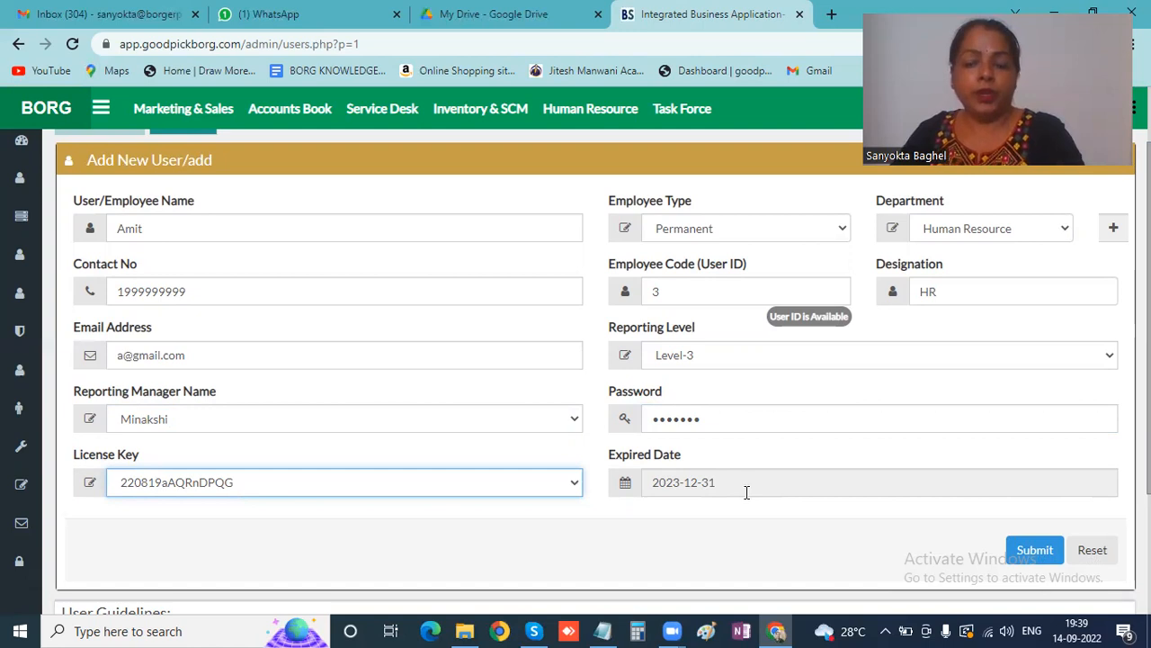
pyautogui.scroll(-2, 746, 492)
pyautogui.scroll(2, 746, 492)
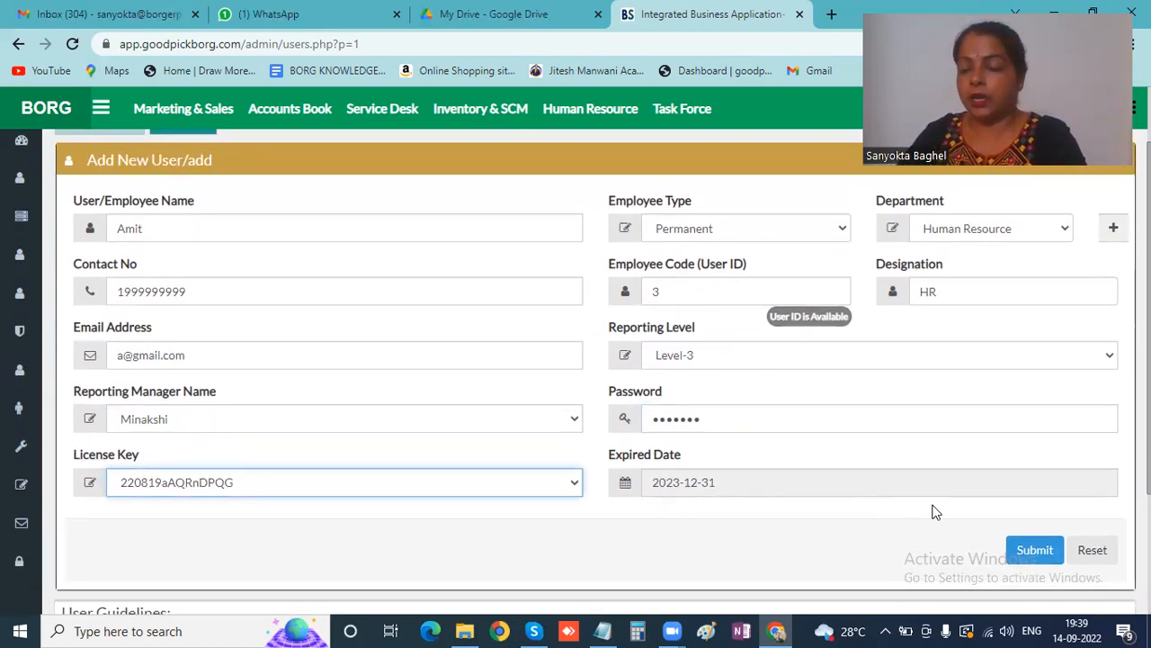
# - Submit the new user and acknowledge the 'This User added successfully' alert
pyautogui.click(1035, 550)
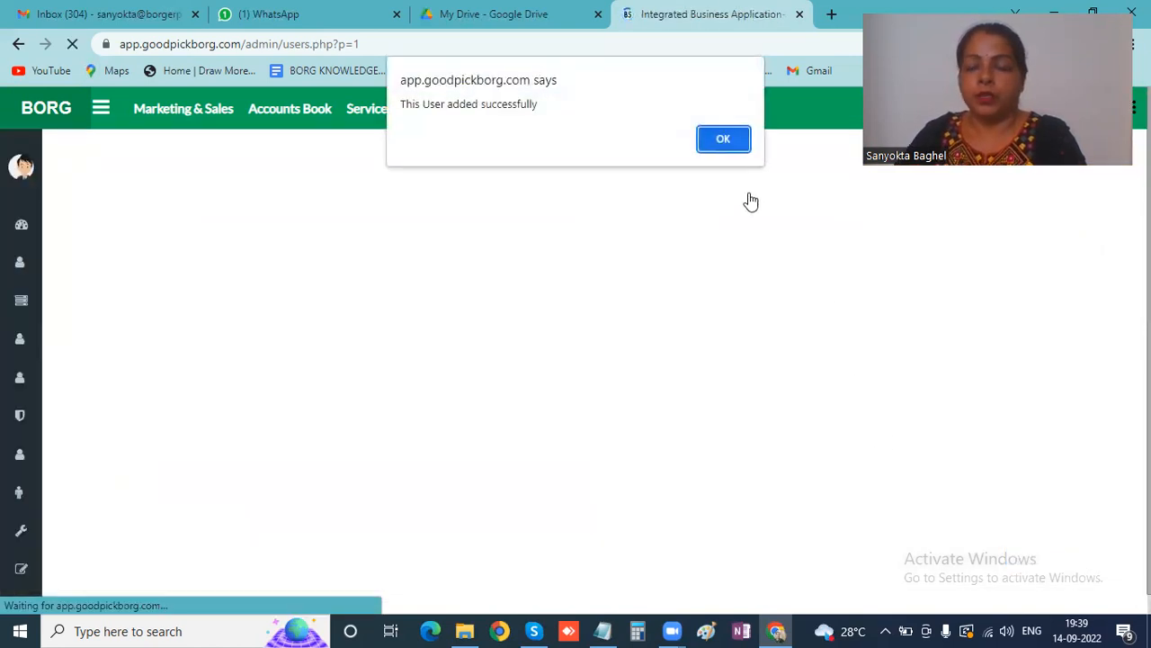
pyautogui.click(729, 146)
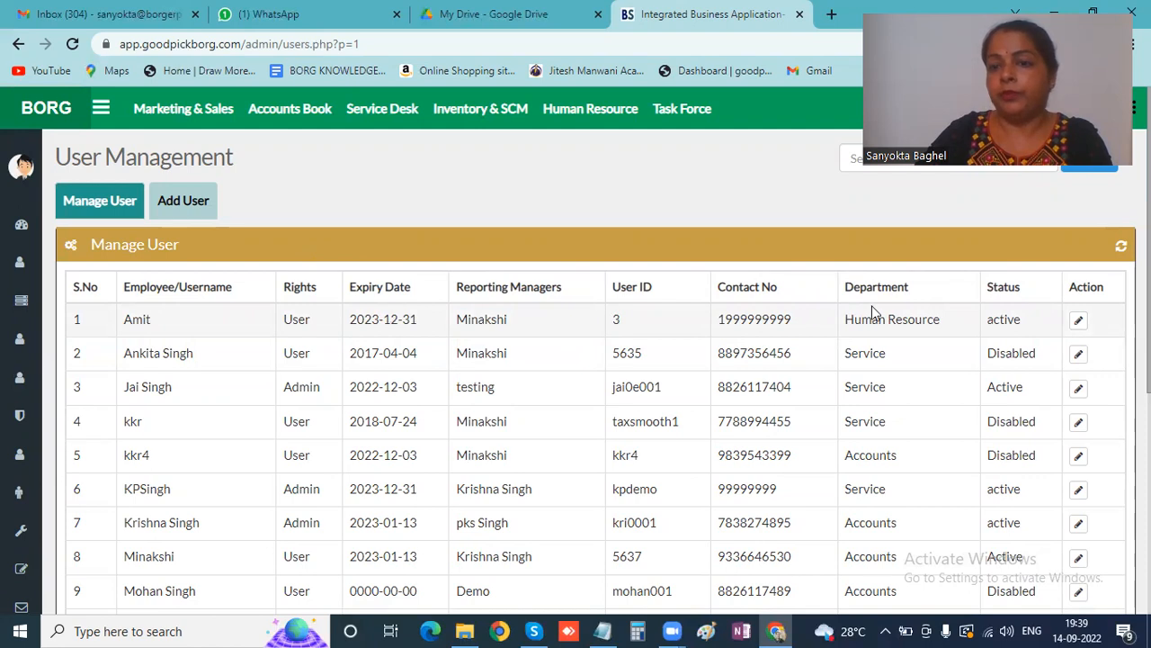
pyautogui.click(1078, 321)
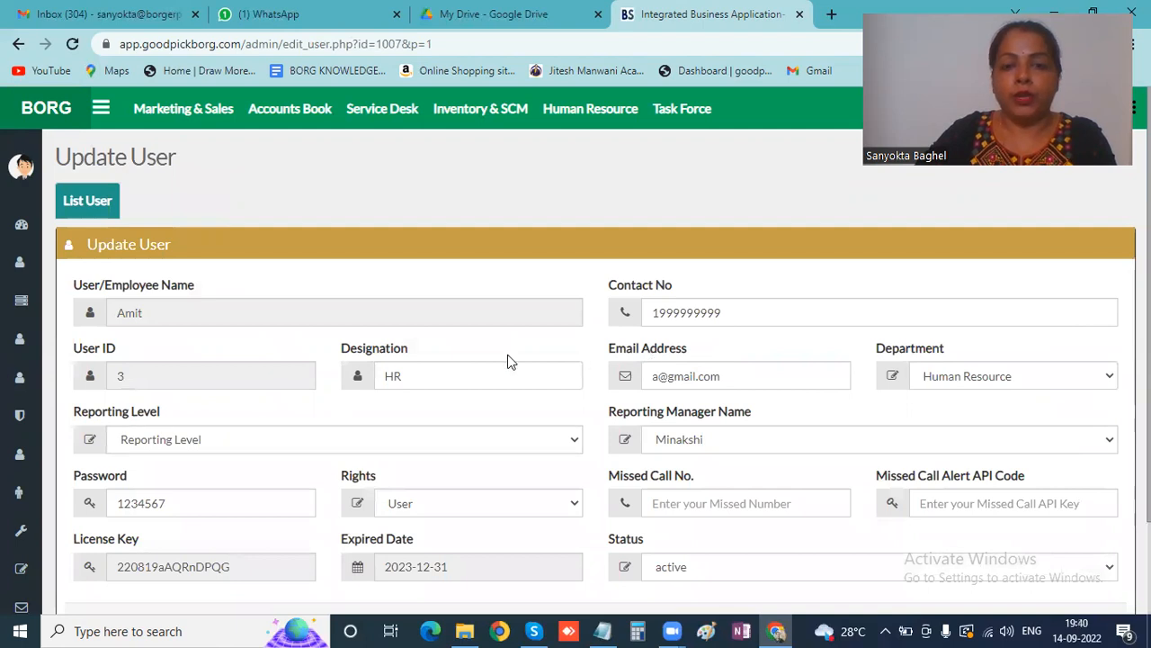
pyautogui.scroll(-2, 508, 358)
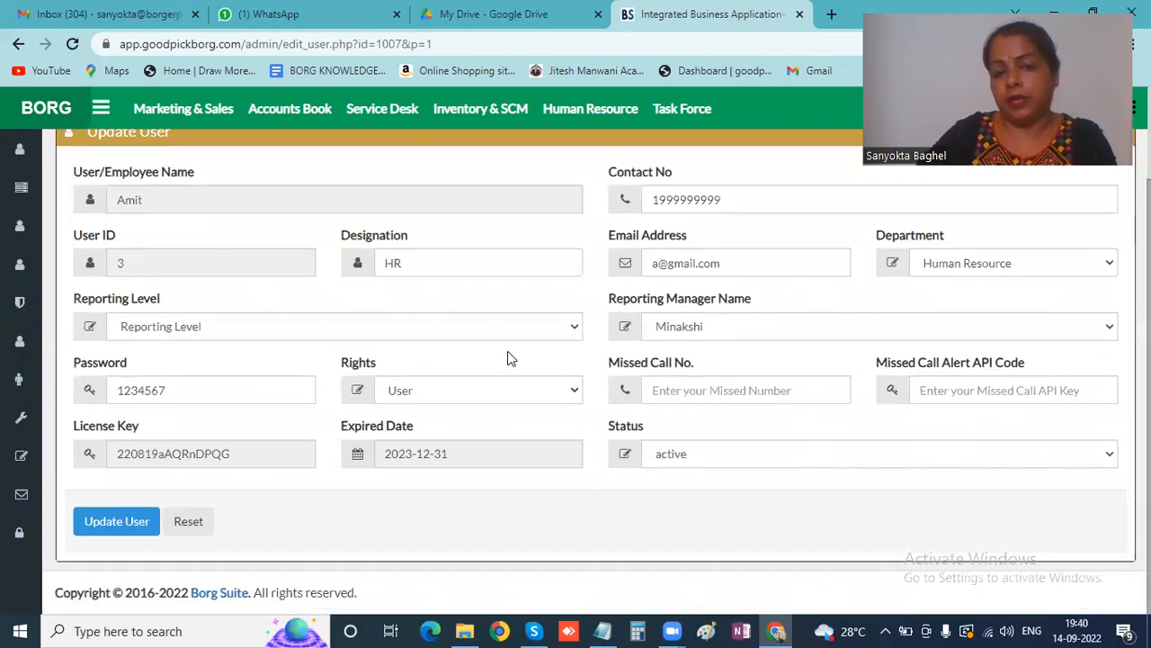
pyautogui.scroll(2, 508, 358)
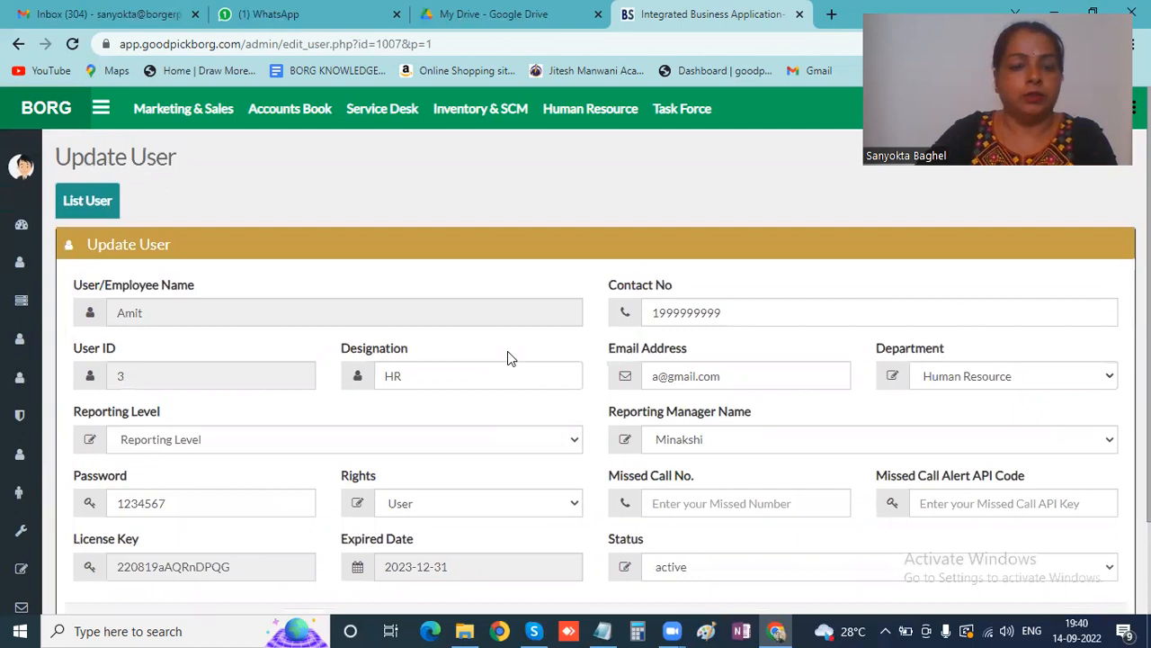
pyautogui.scroll(-2, 508, 358)
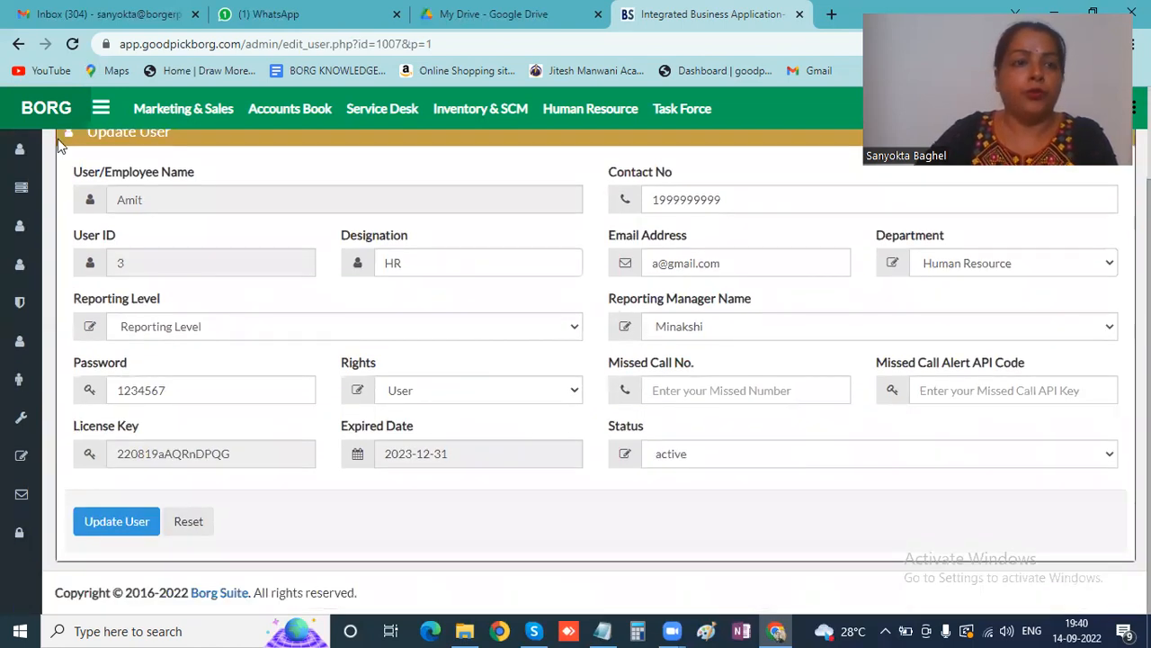
pyautogui.click(18, 44)
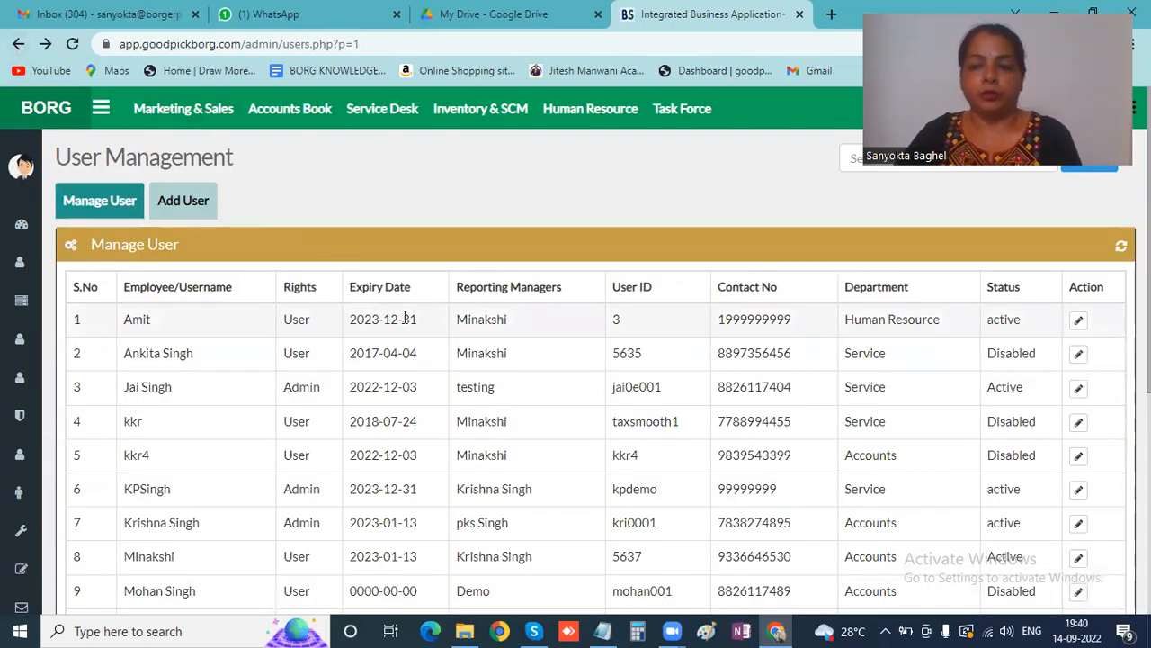
pyautogui.scroll(-1, 405, 315)
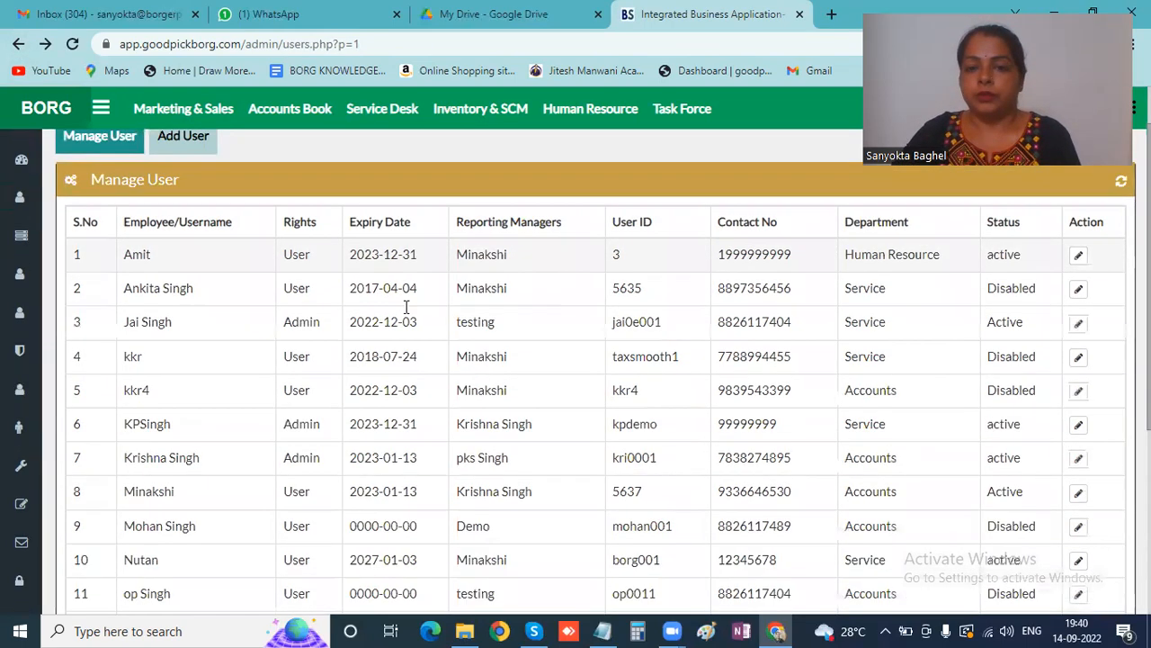
pyautogui.scroll(1, 922, 428)
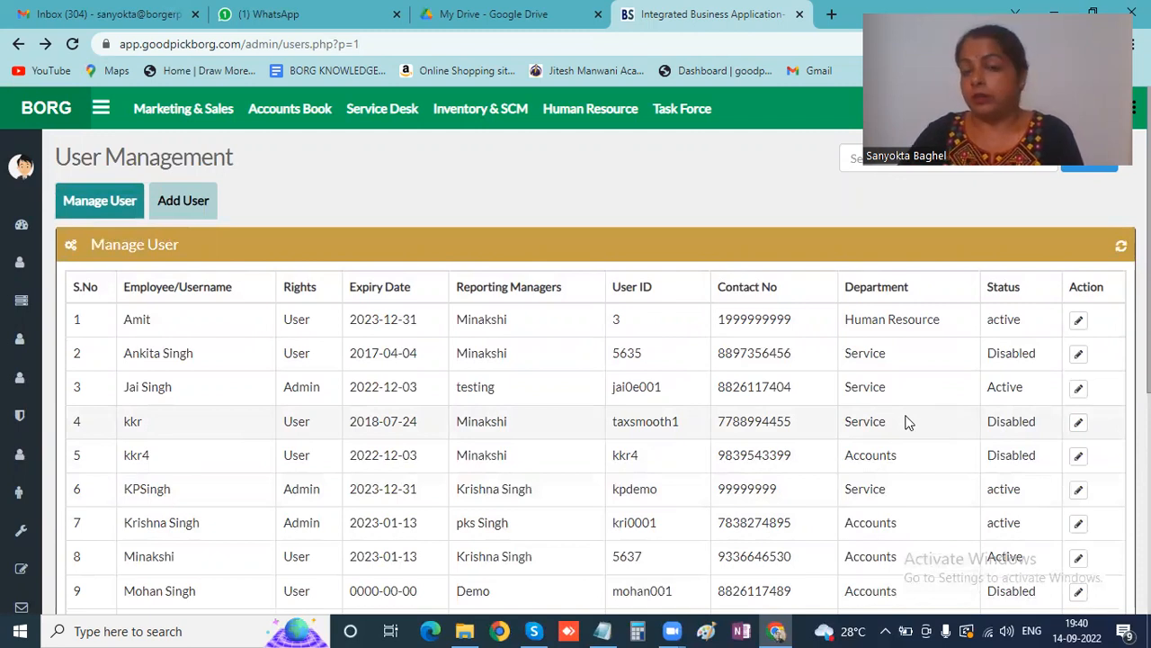
# - Open row 1's record in Update User and save it with designation HR unchanged
pyautogui.click(1079, 323)
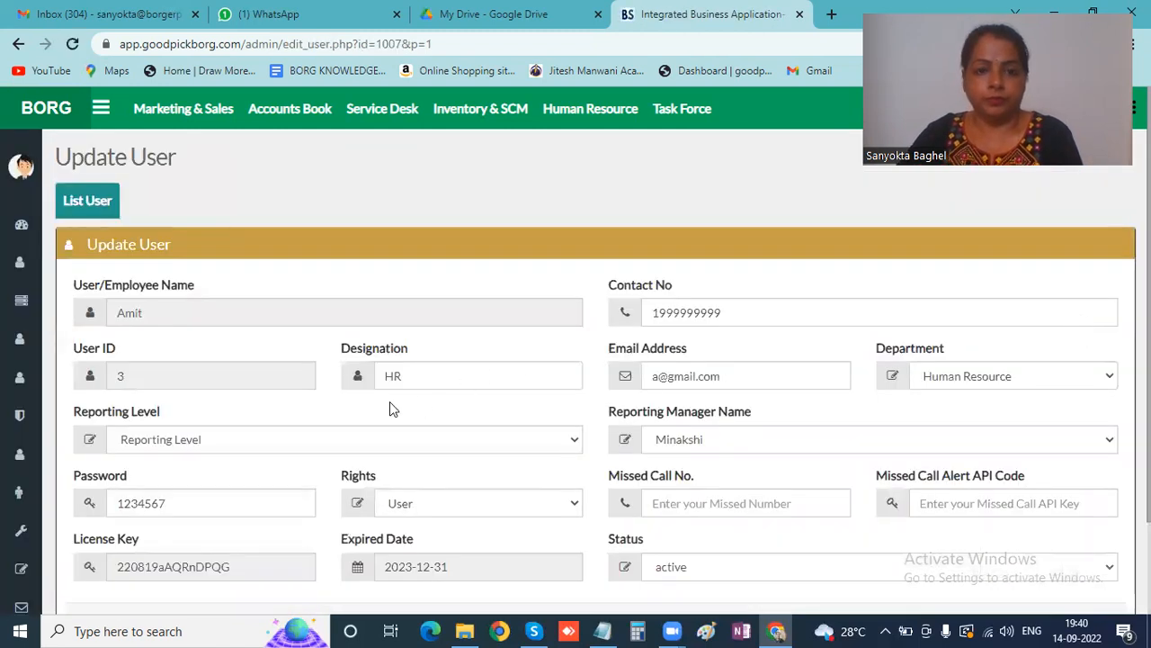
pyautogui.scroll(-2, 404, 361)
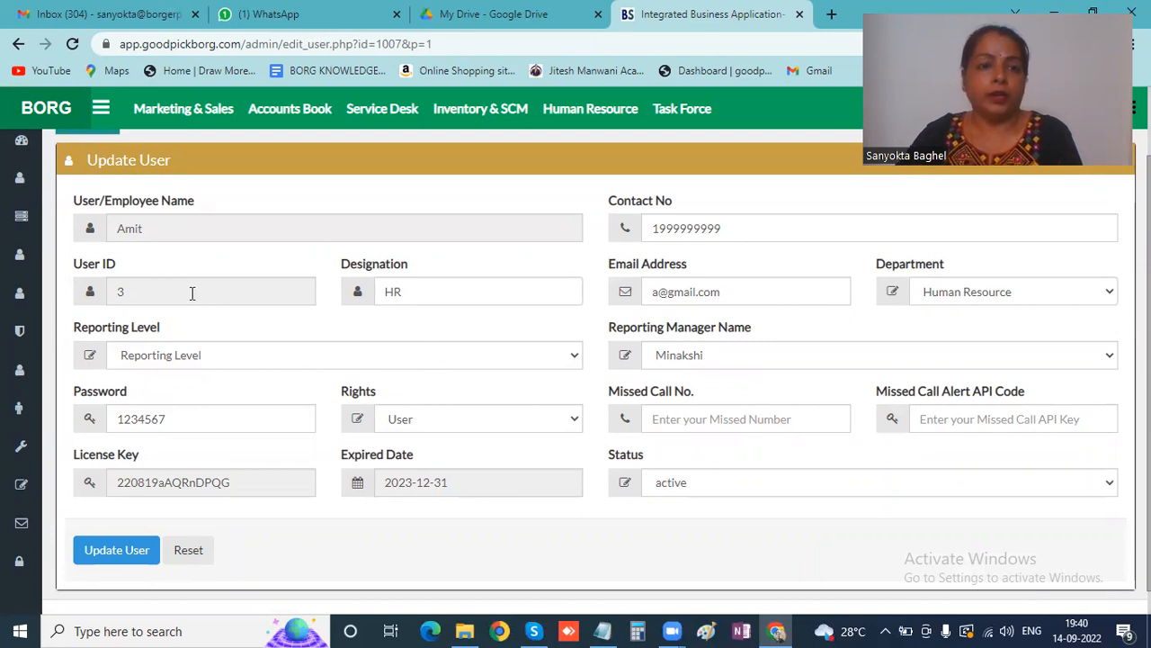
pyautogui.click(413, 290)
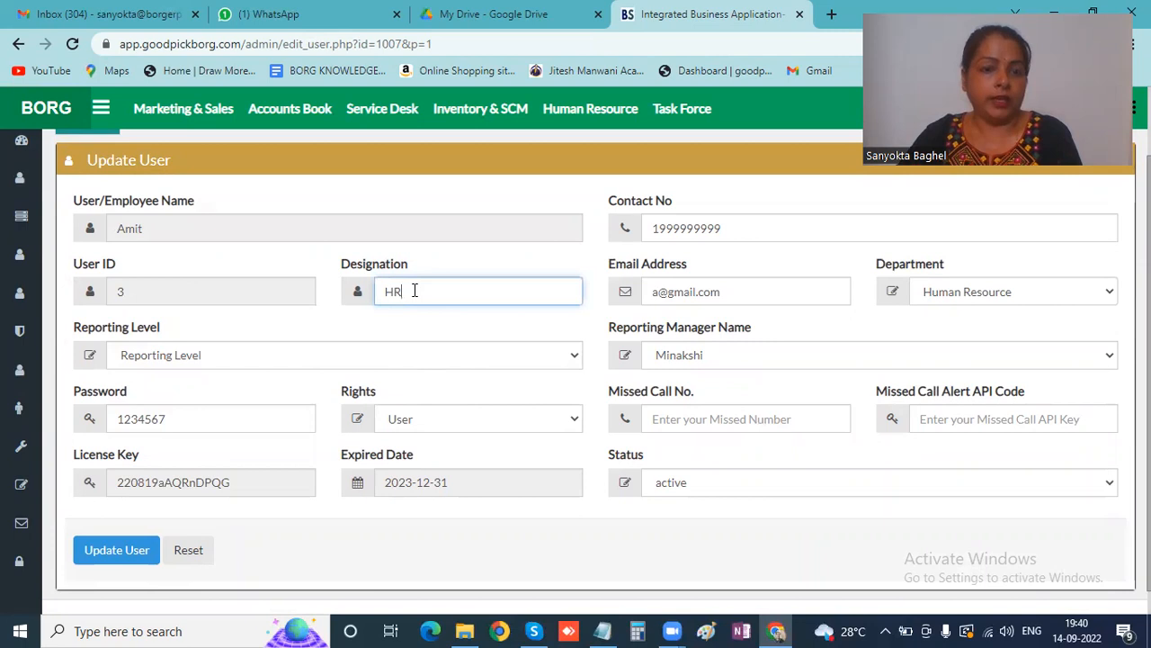
pyautogui.click(117, 556)
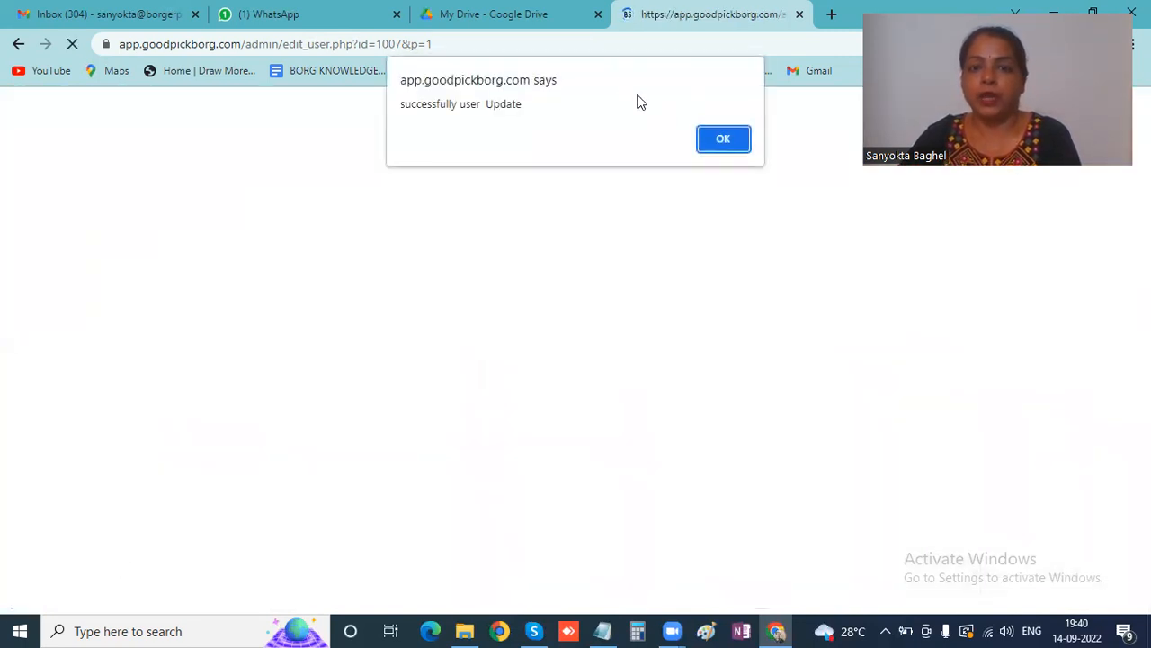
pyautogui.click(717, 138)
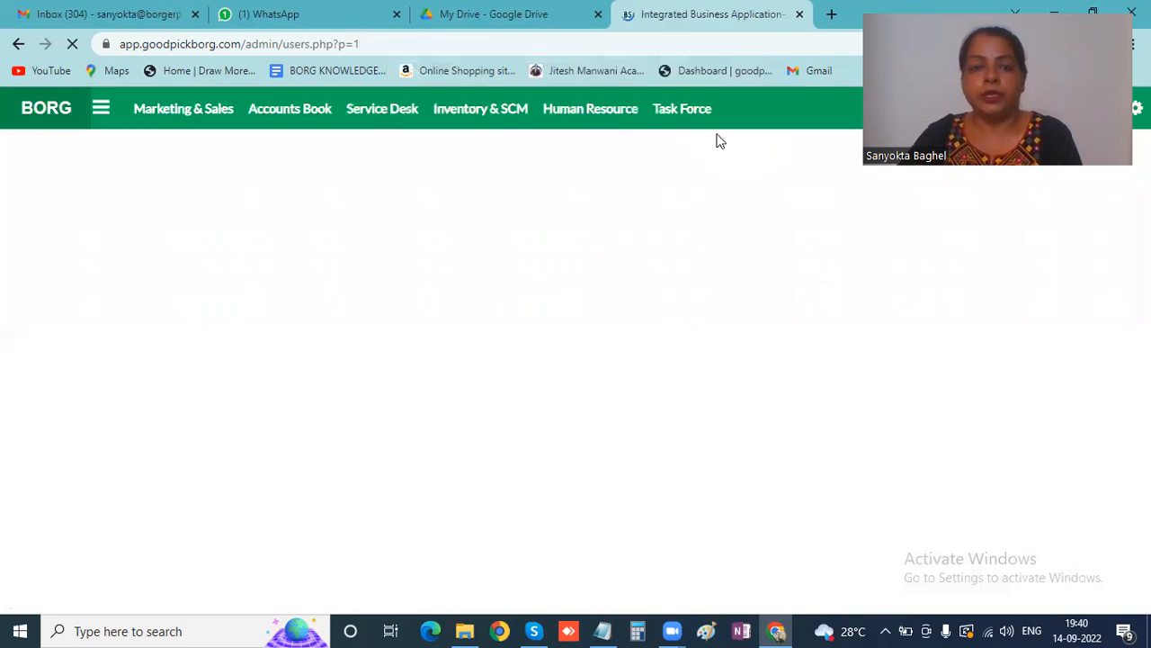